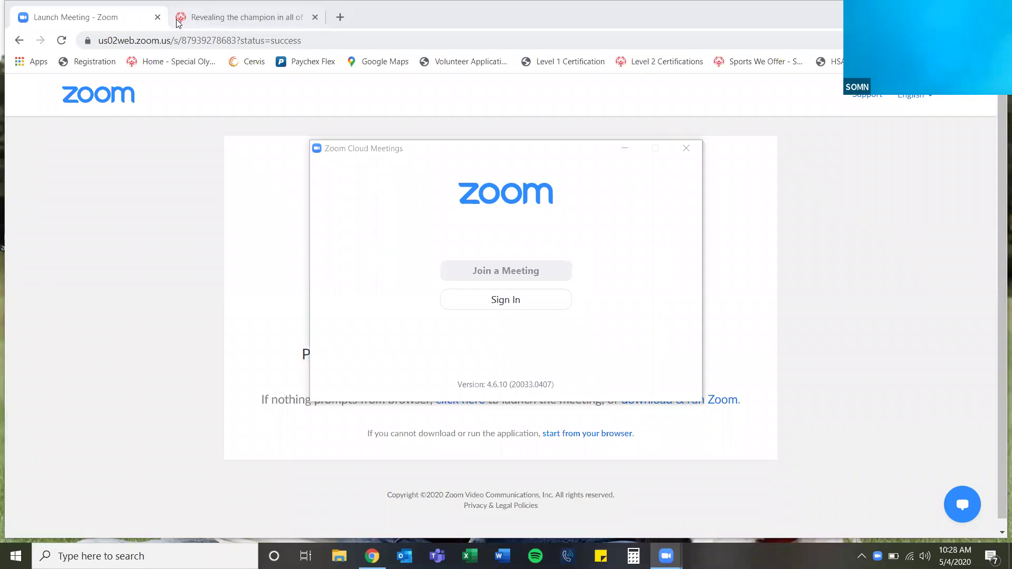
- Open the Special Olympics Minnesota coaches page and go to the Coach Portal
click(178, 22)
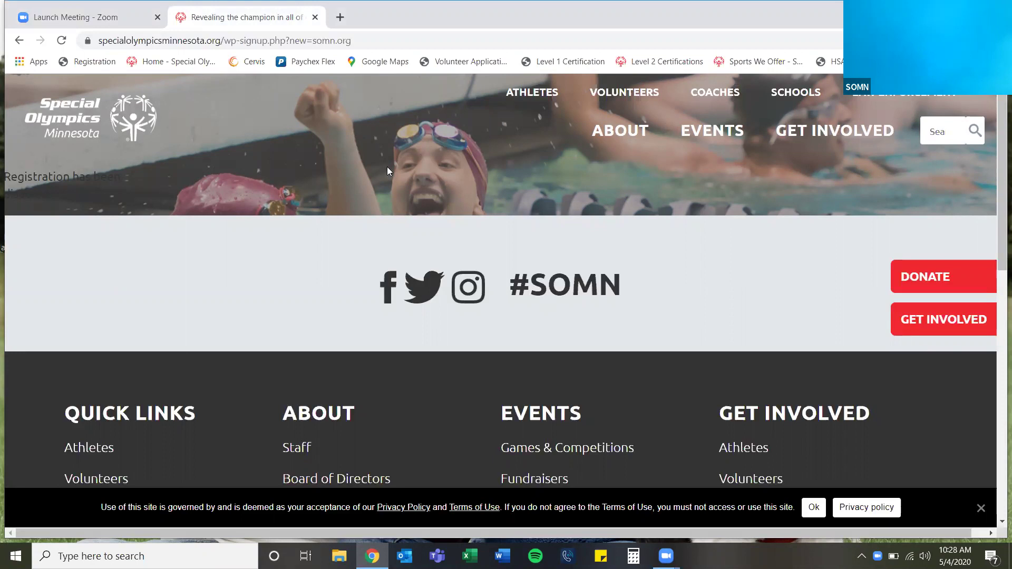
click(702, 96)
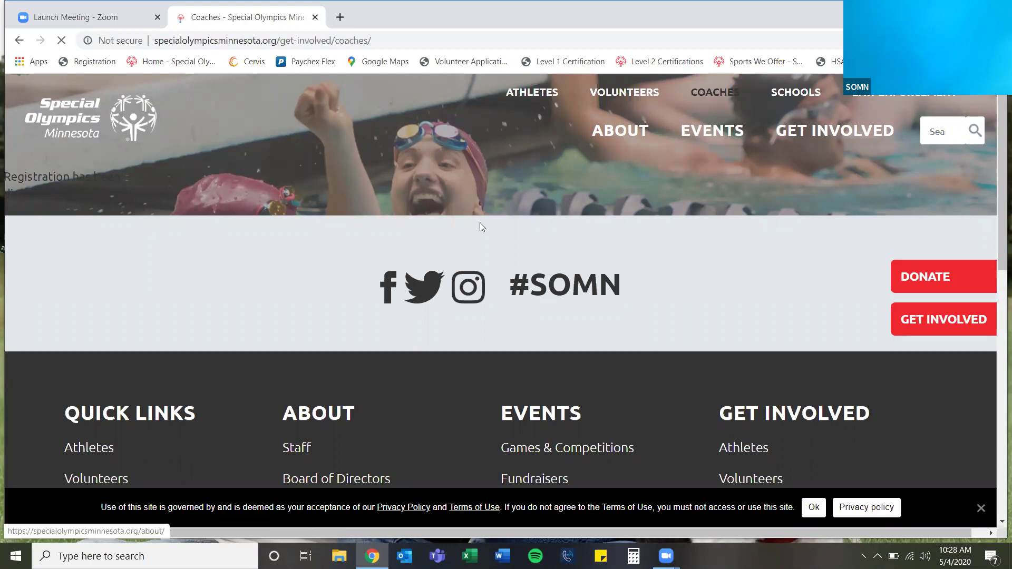
scroll(479, 222, down, 5)
scroll(481, 222, down, 4)
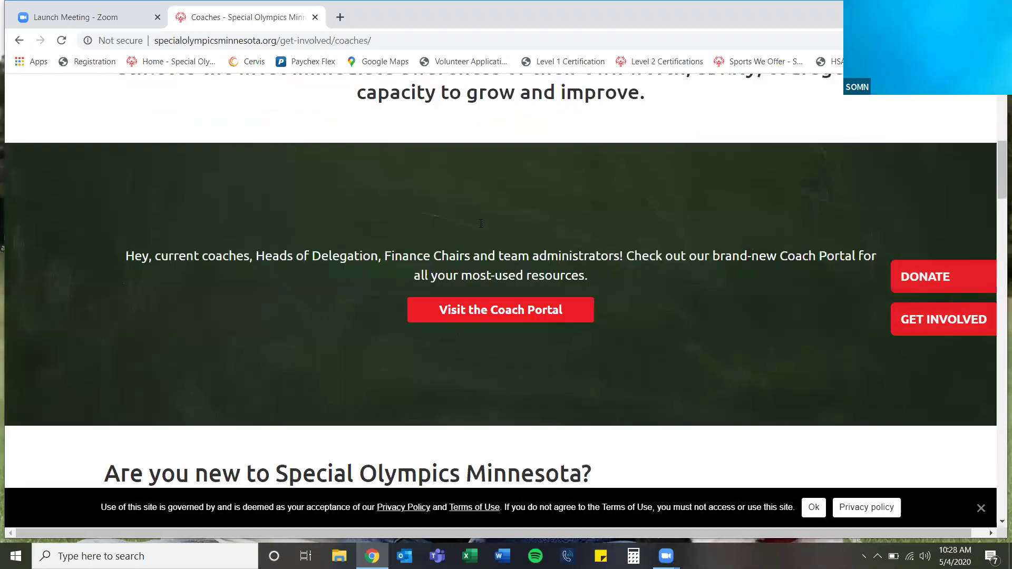
click(483, 258)
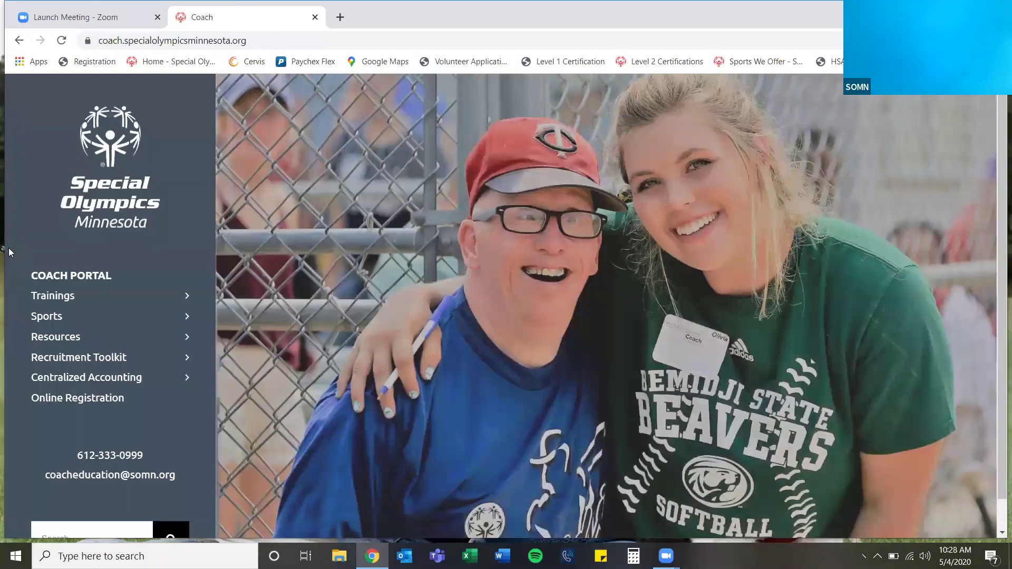
- Open the Financial Responsibility Form from the Financial & Fundraising Forms resources and look through its fields
mouse_move(83, 384)
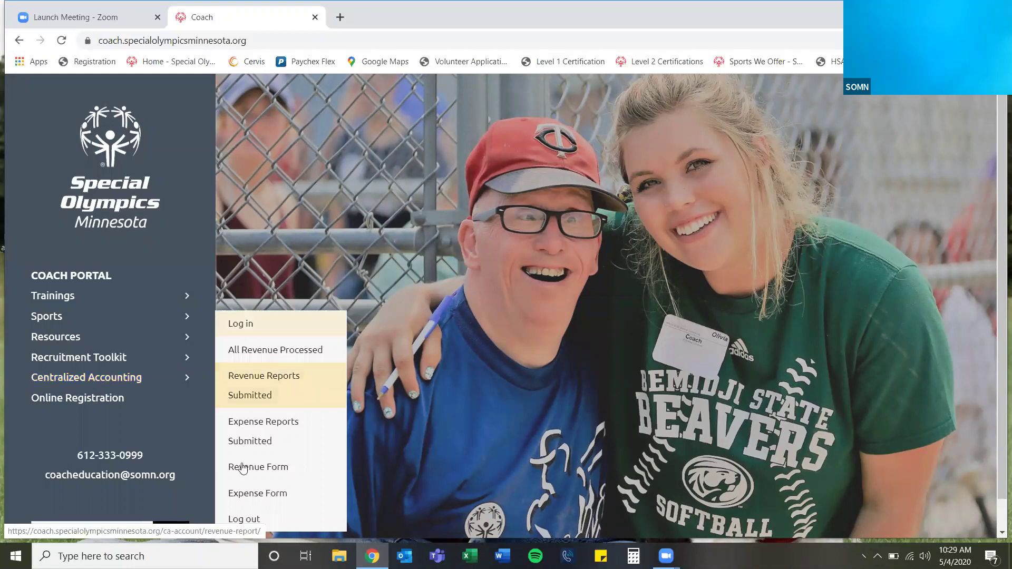
mouse_move(134, 383)
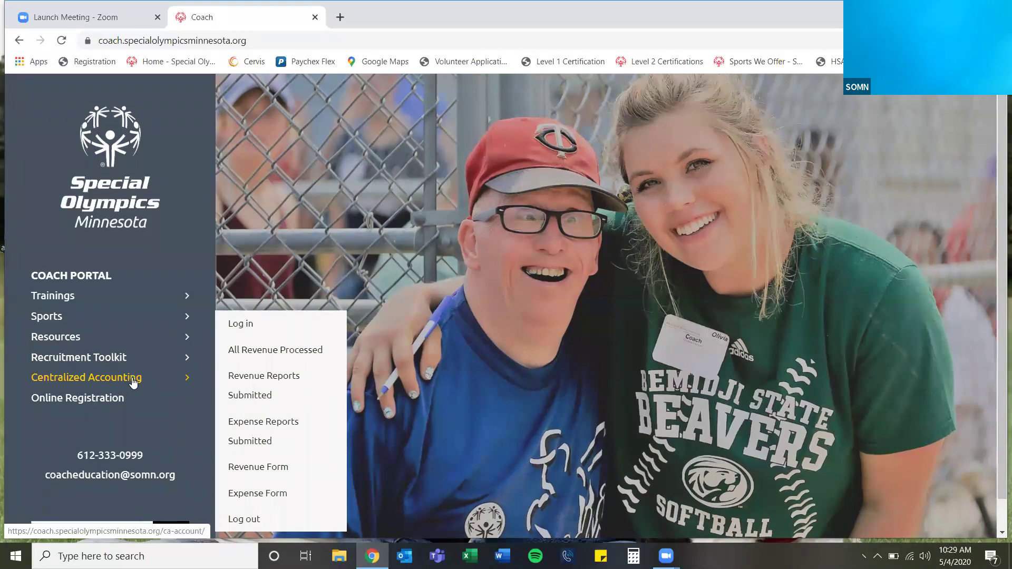
mouse_move(117, 355)
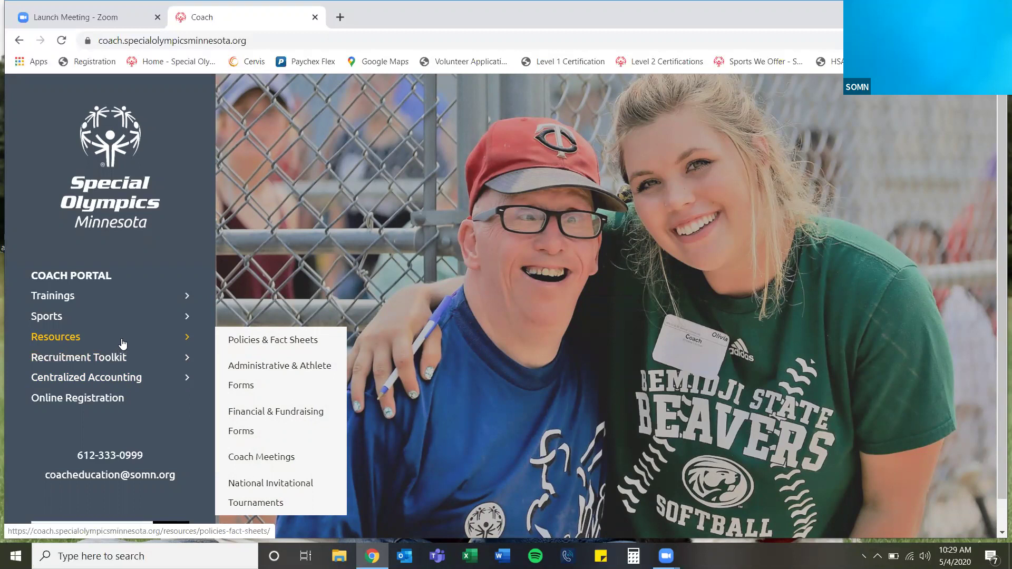
click(246, 423)
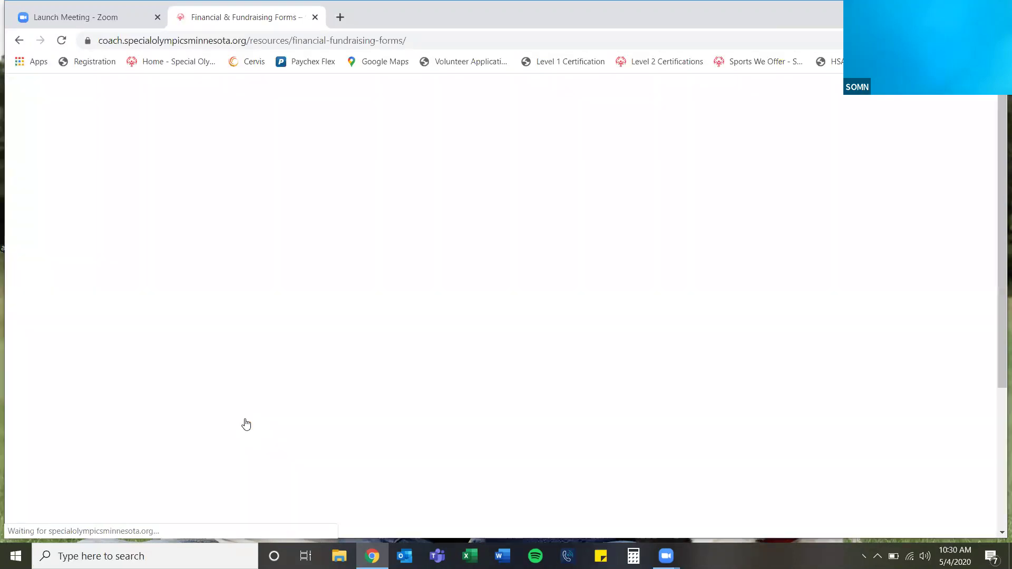
click(316, 287)
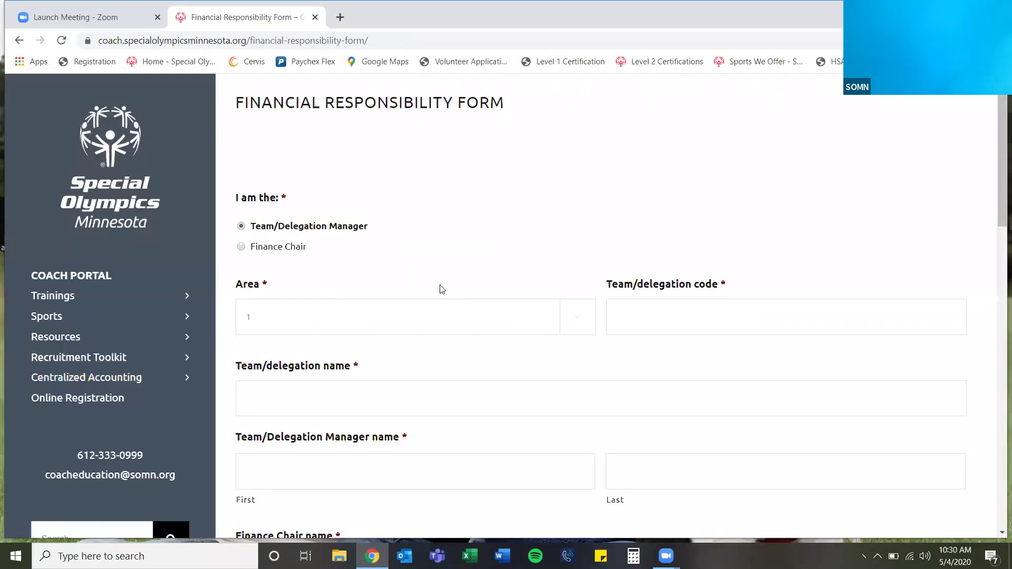
scroll(441, 290, down, 2)
scroll(441, 290, down, 9)
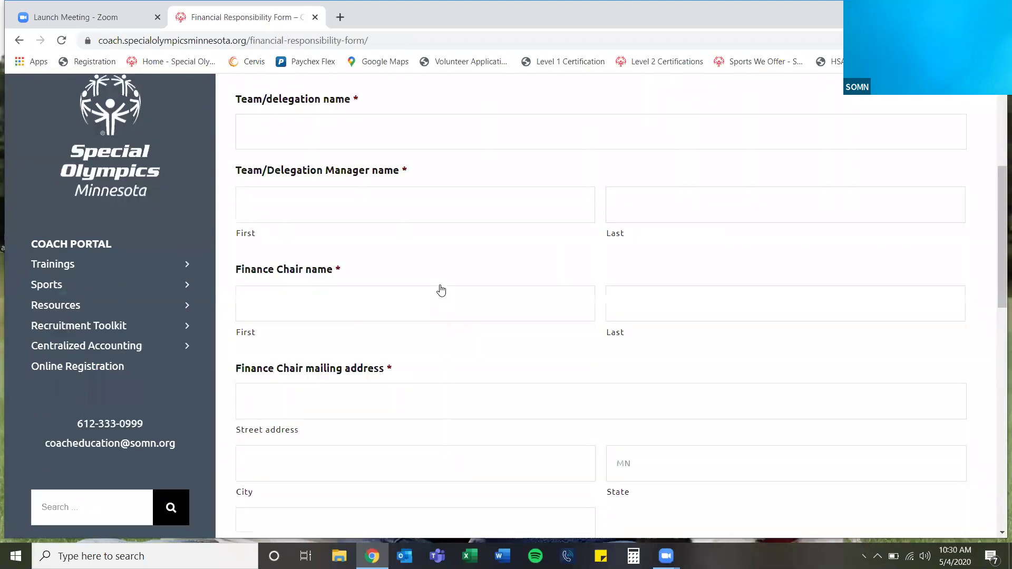
scroll(441, 289, up, 11)
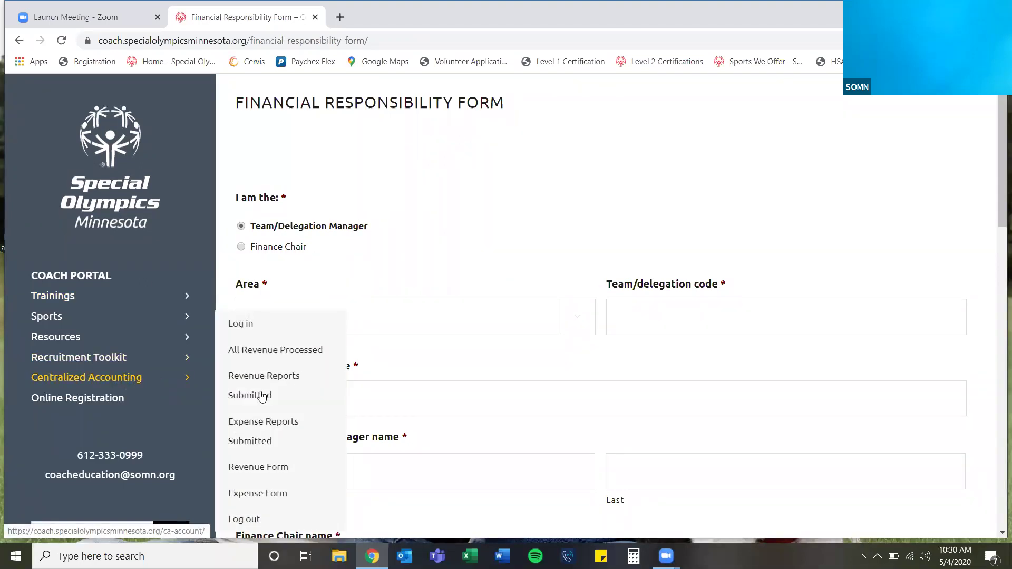
- Try to open the Expense Reports Submitted page, and go to the Centralized Accounting login page
click(259, 432)
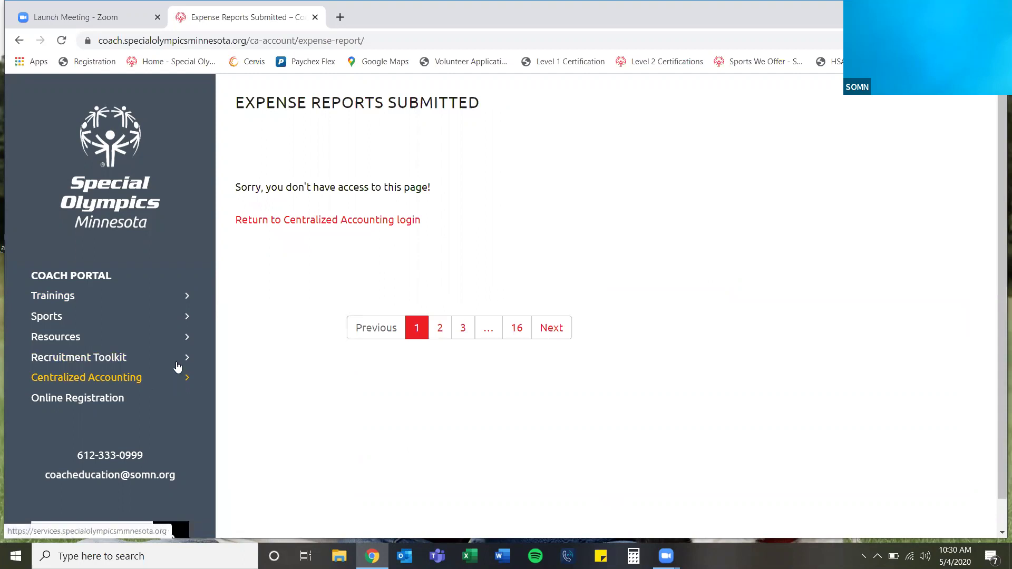
mouse_move(176, 377)
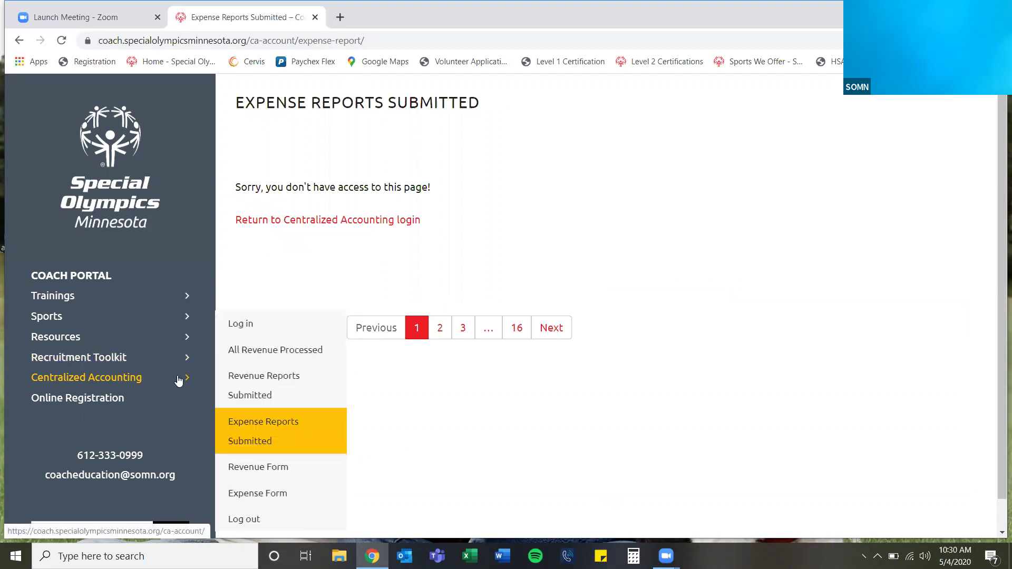
click(280, 331)
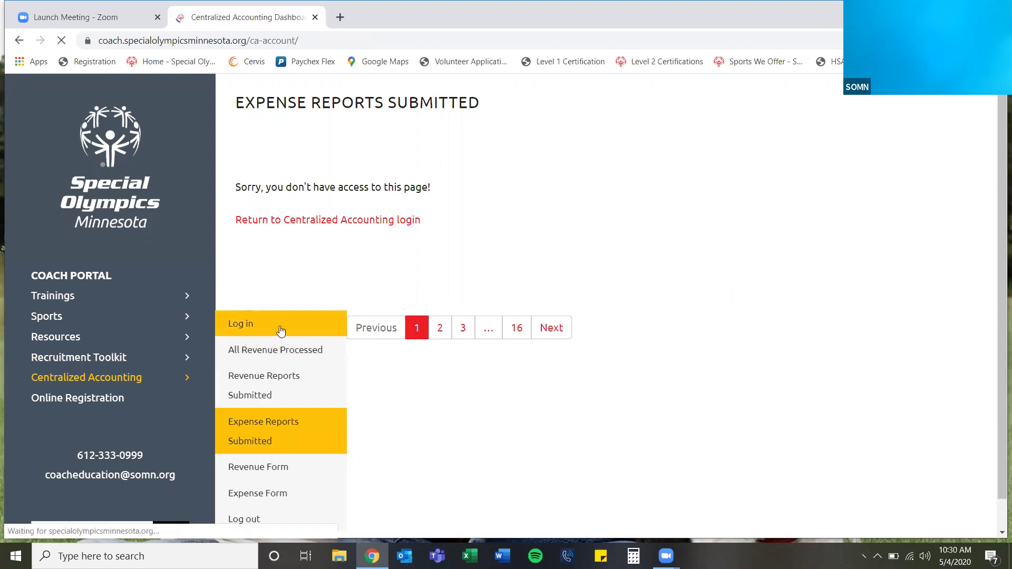
- Log in to Centralized Accounting with the saved delegation username and the account password, dismissing the 1Password unlock window
click(284, 208)
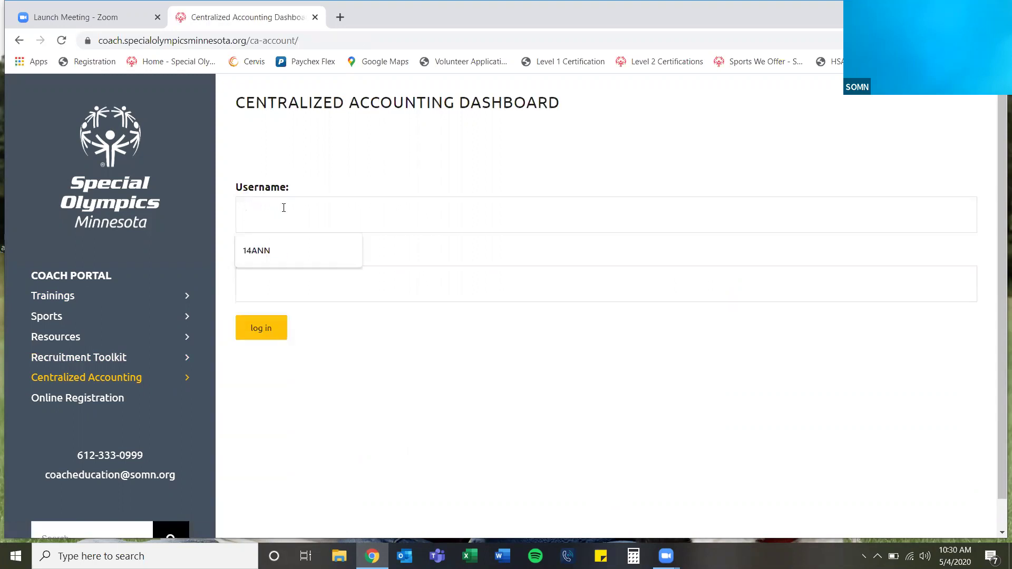
click(279, 251)
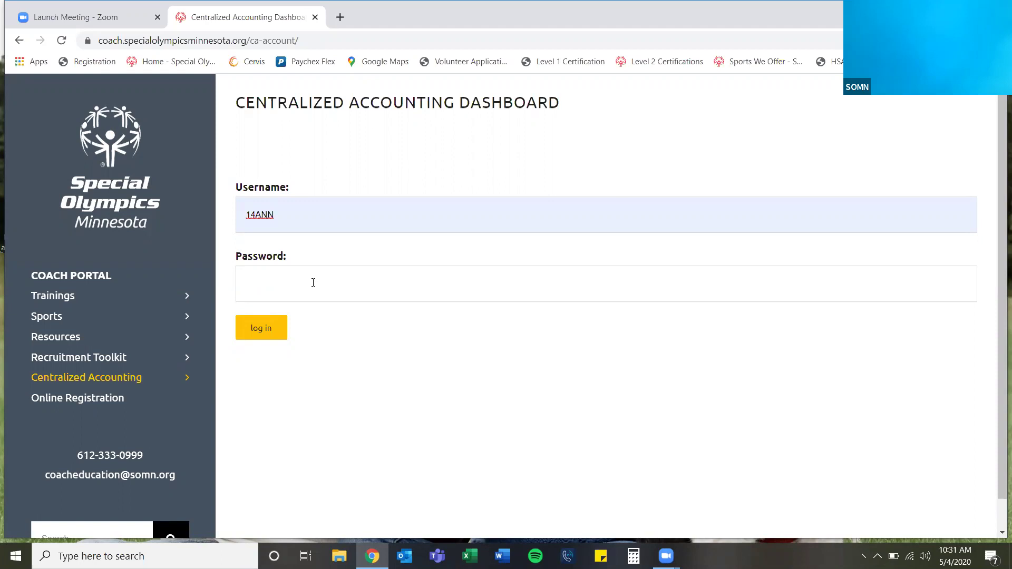
click(313, 283)
text(********)
click(268, 334)
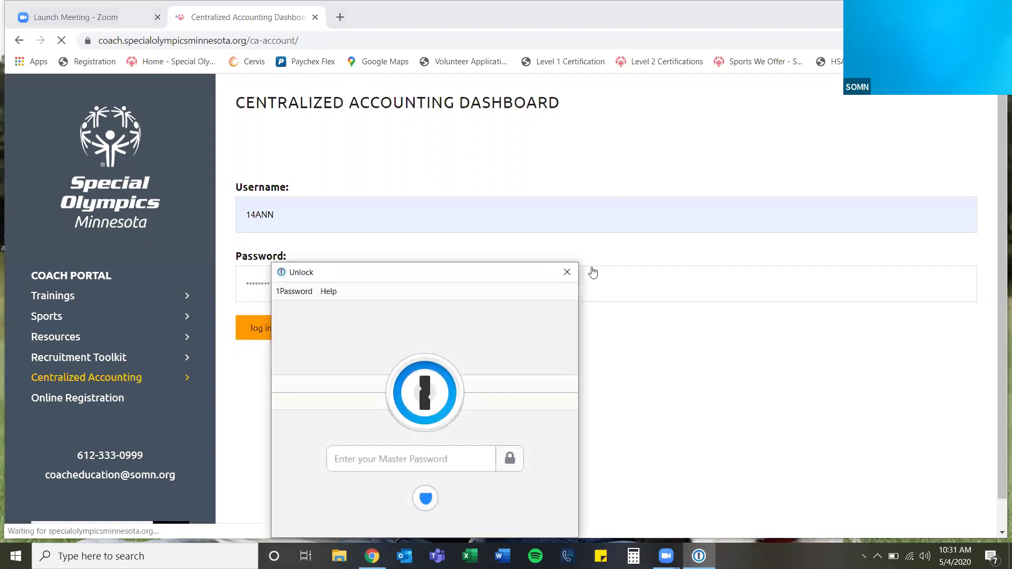
click(567, 272)
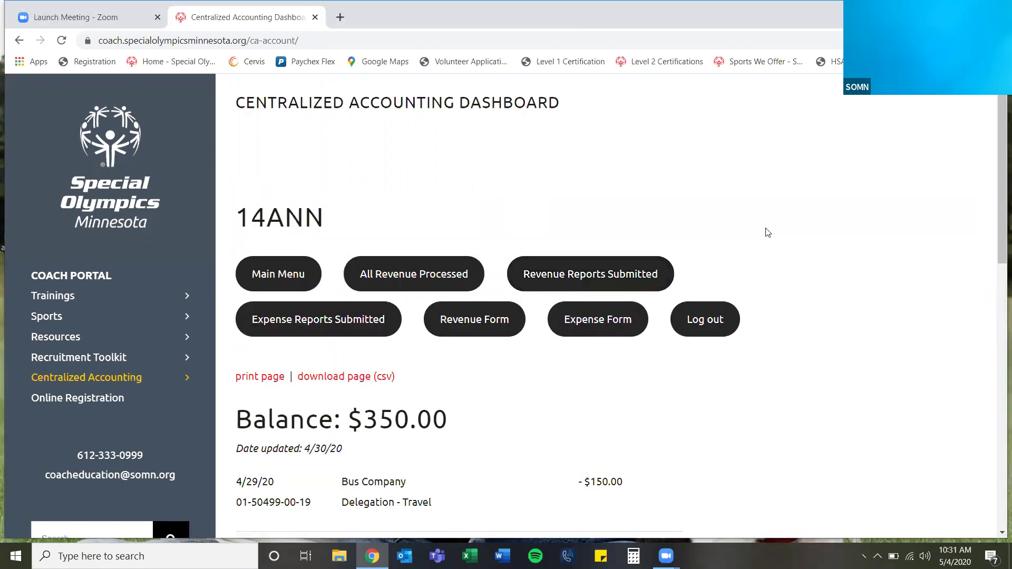
- Look over the Centralized Accounting dashboard options and open the All Revenue Processed page
scroll(767, 232, down, 1)
scroll(767, 232, down, 1)
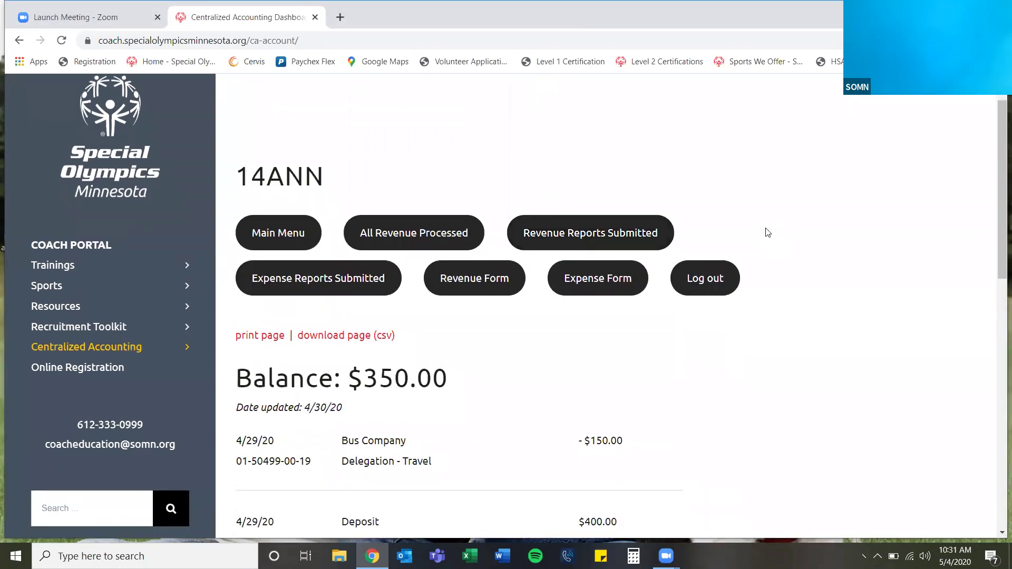
scroll(767, 232, up, 2)
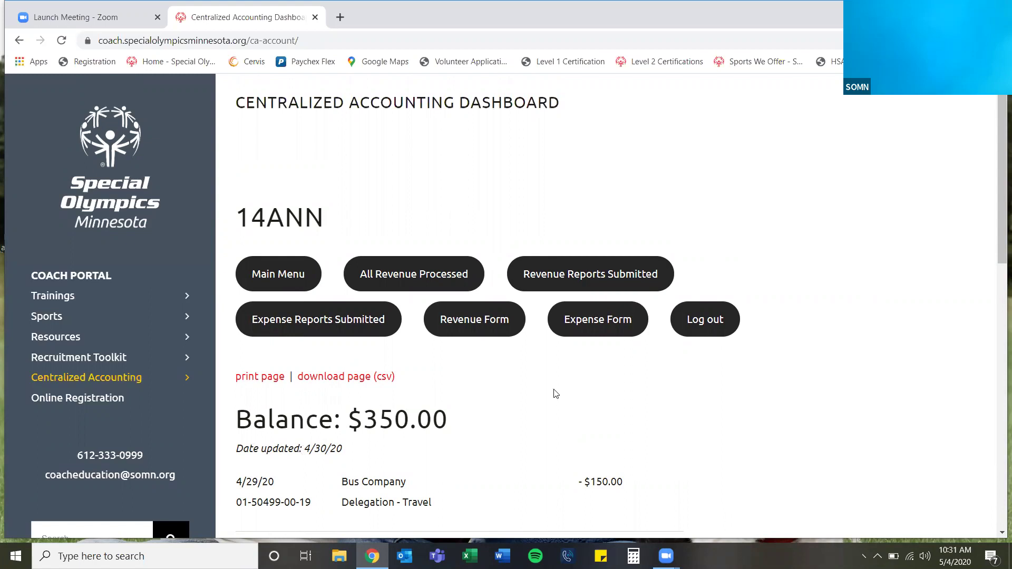
click(329, 377)
click(426, 274)
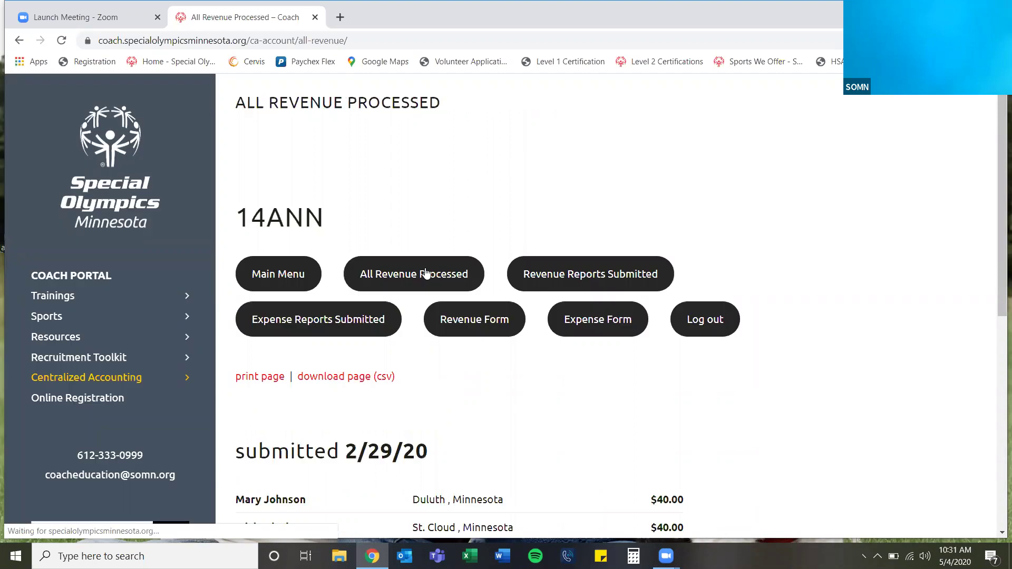
- Return to the accounting dashboard and review the balance and the full list of deposits and expenses
click(298, 283)
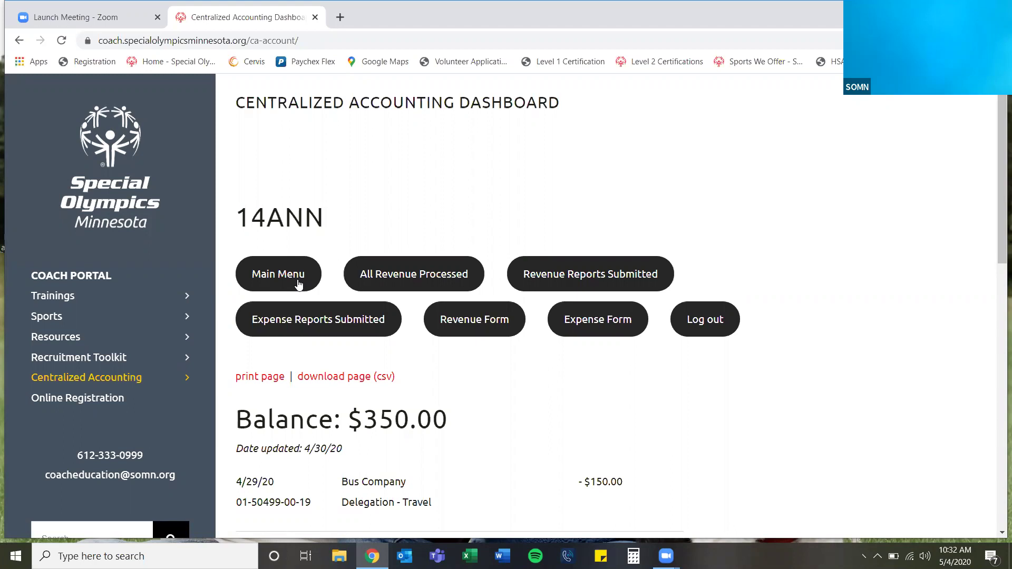
click(298, 284)
scroll(298, 284, down, 4)
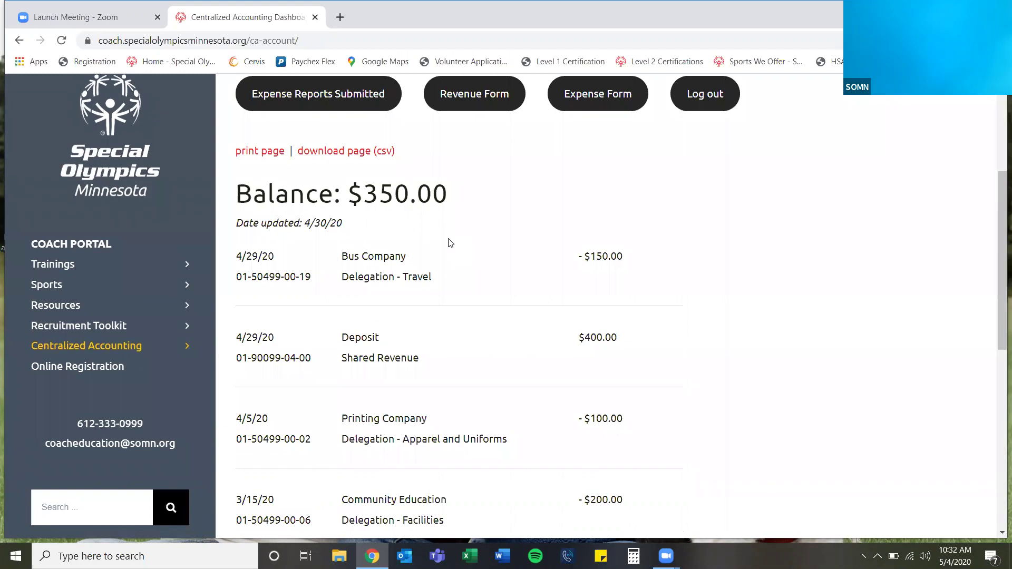
scroll(450, 242, down, 1)
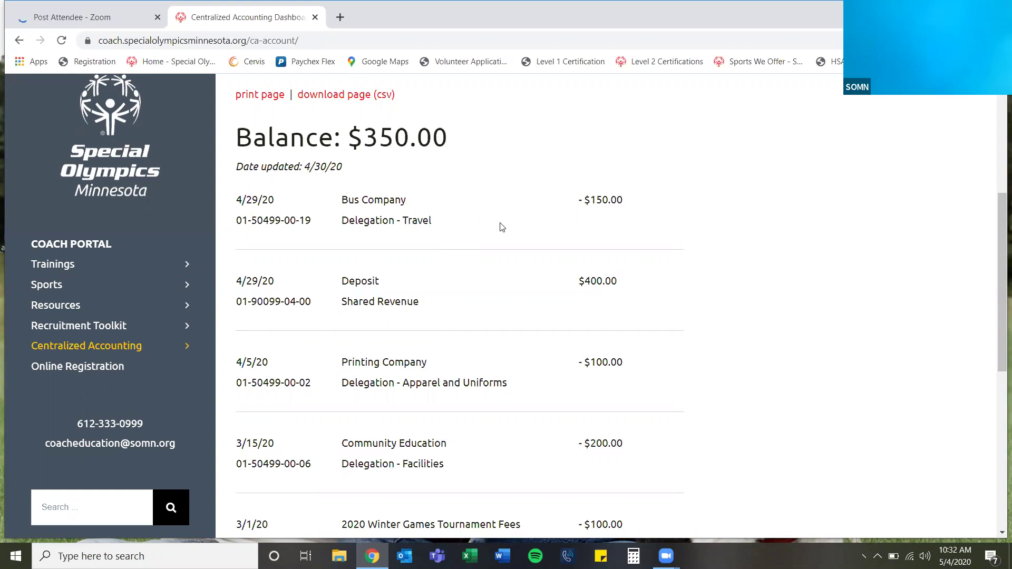
scroll(458, 237, down, 1)
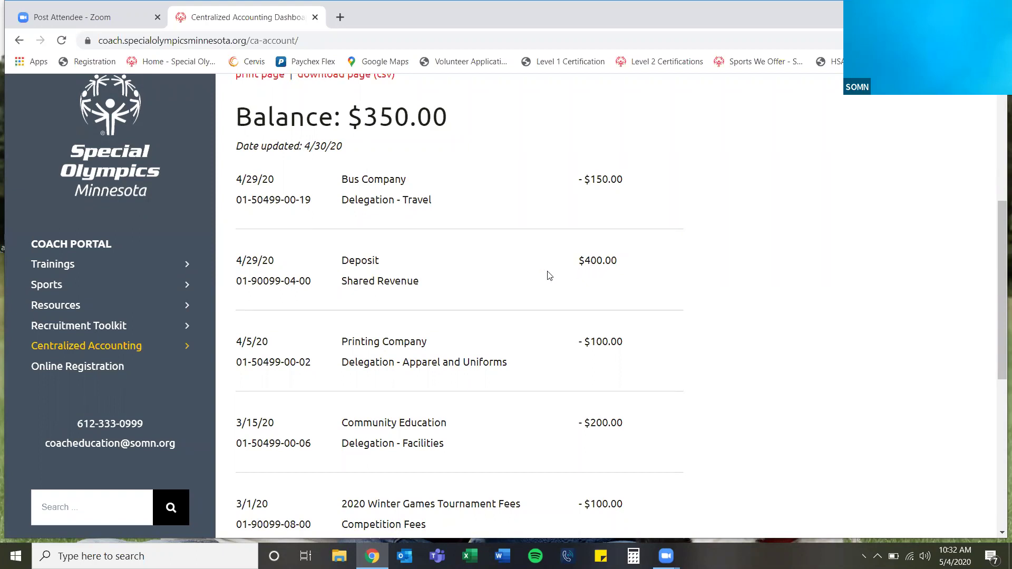
scroll(549, 275, down, 3)
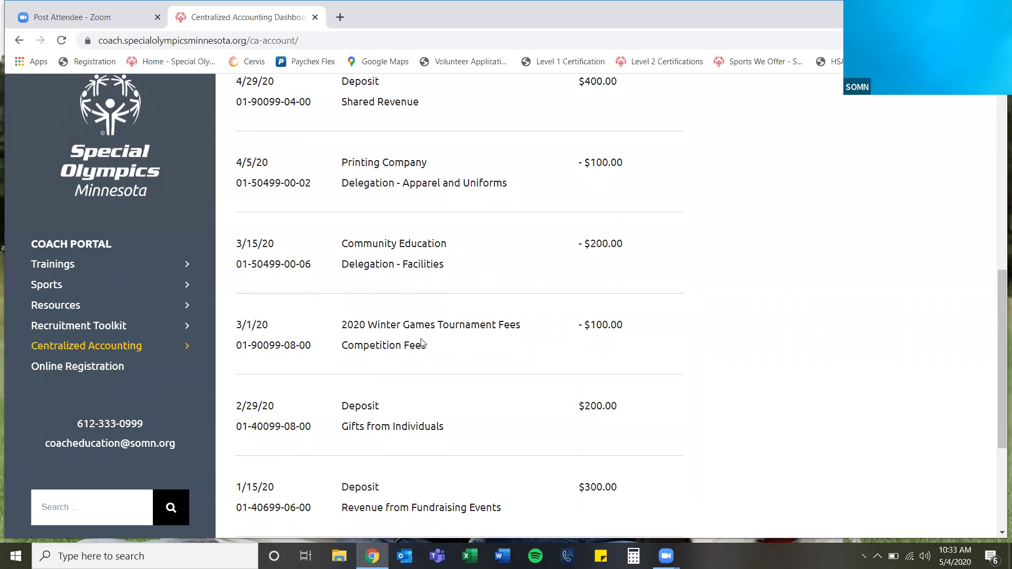
scroll(421, 343, down, 1)
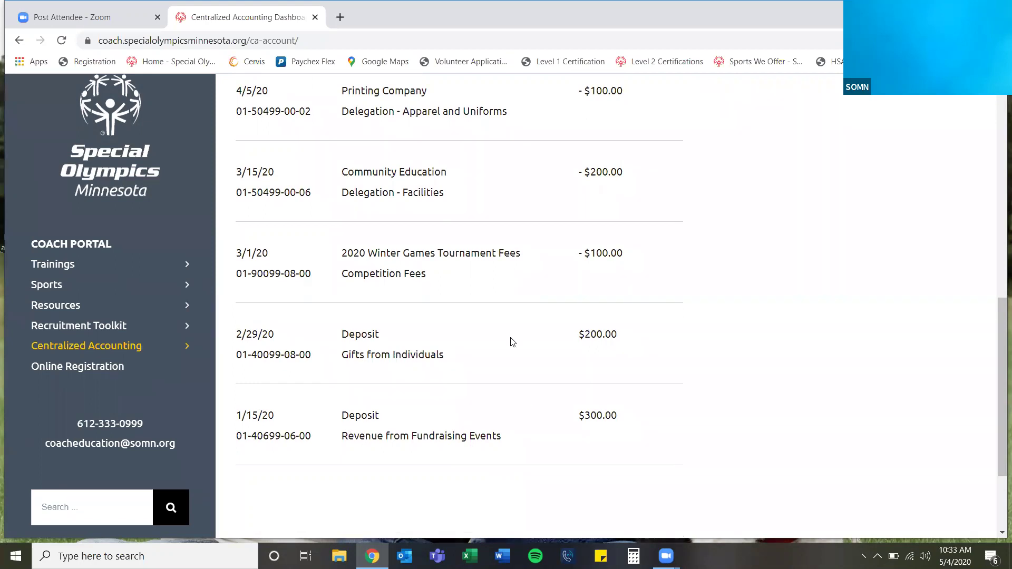
scroll(512, 340, up, 8)
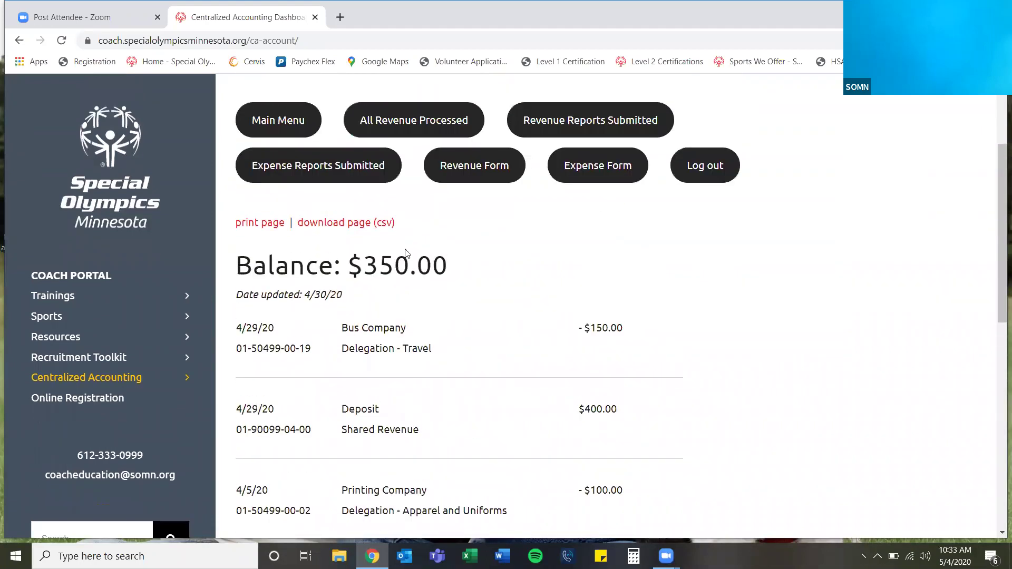
- Open All Revenue Processed again and review the contributors and amounts under each submission date
click(420, 105)
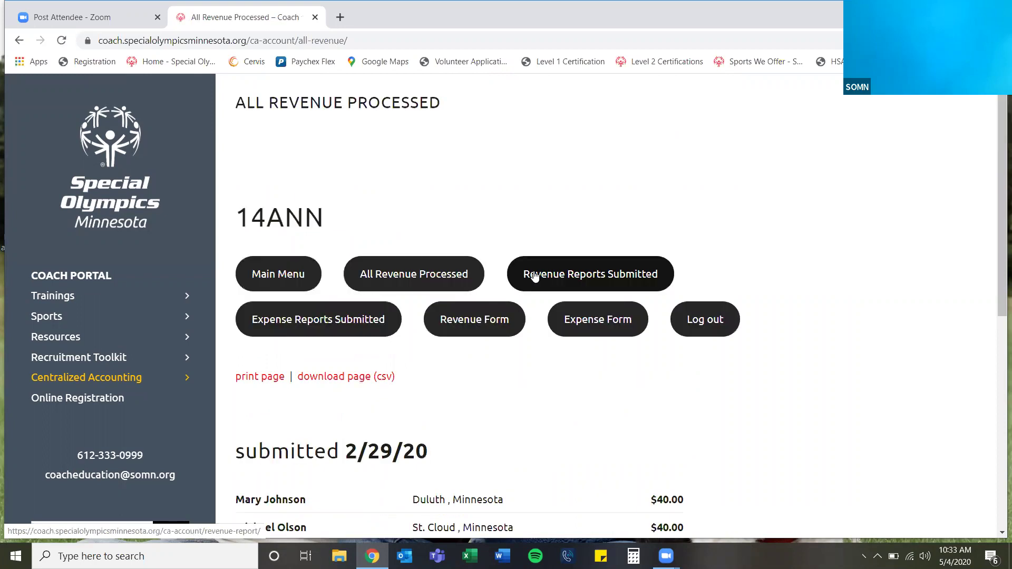
scroll(805, 318, down, 4)
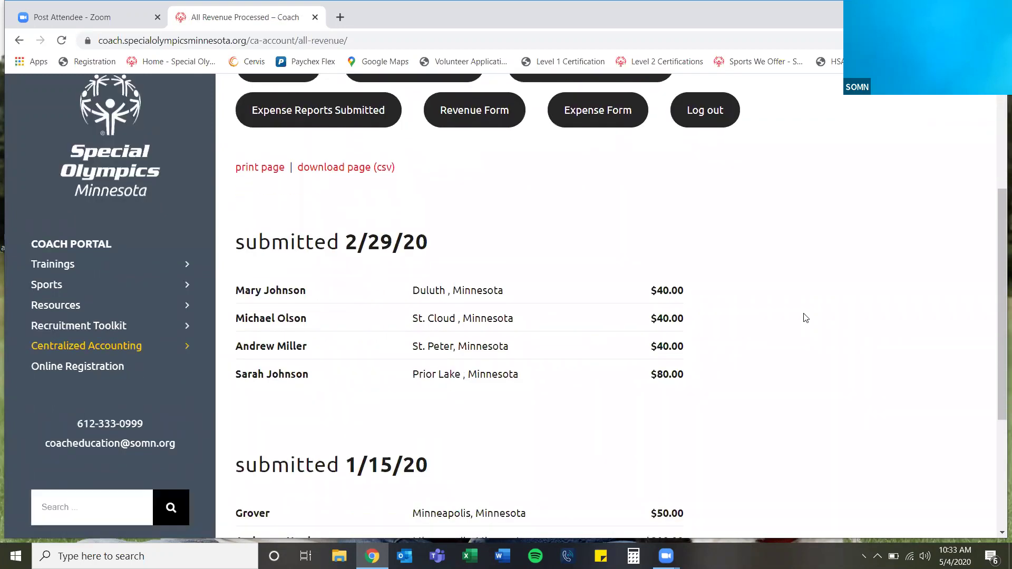
scroll(805, 318, down, 1)
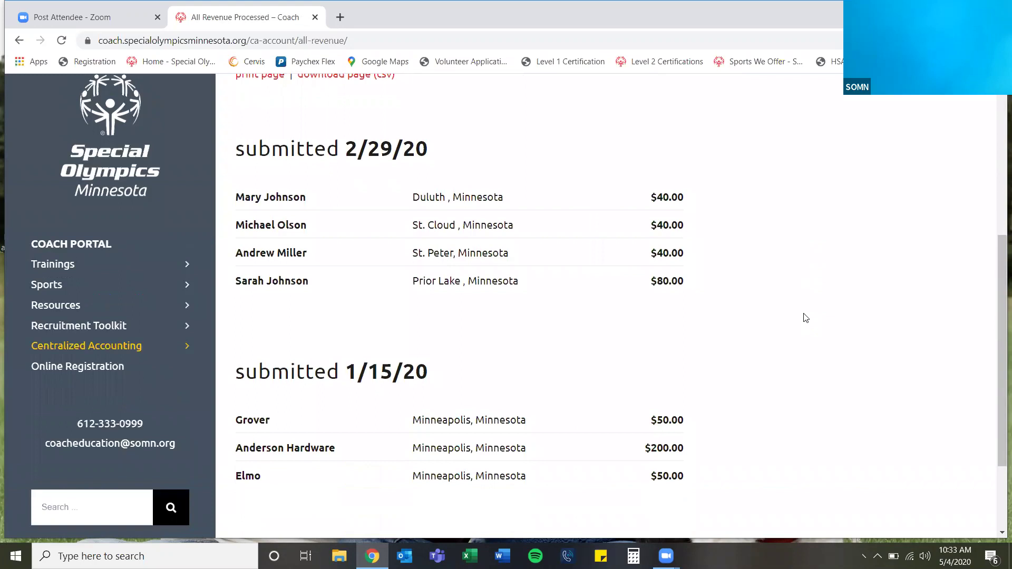
scroll(806, 318, up, 1)
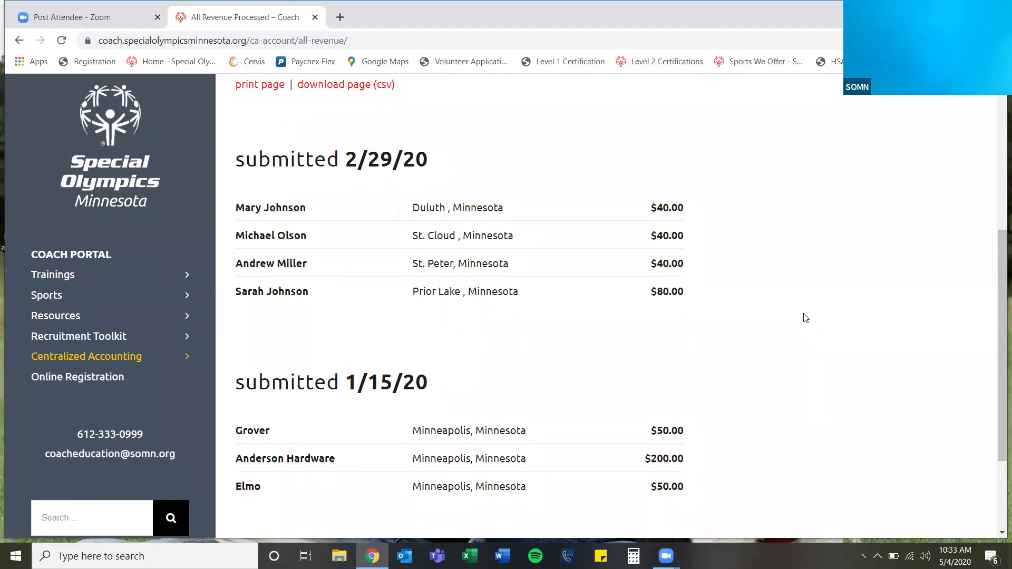
scroll(803, 317, down, 1)
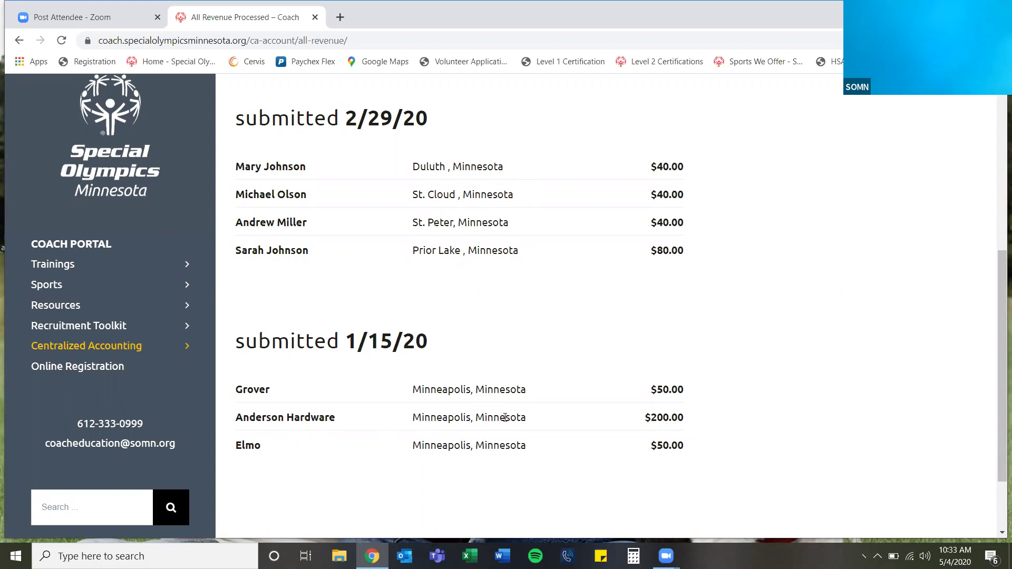
scroll(504, 417, up, 4)
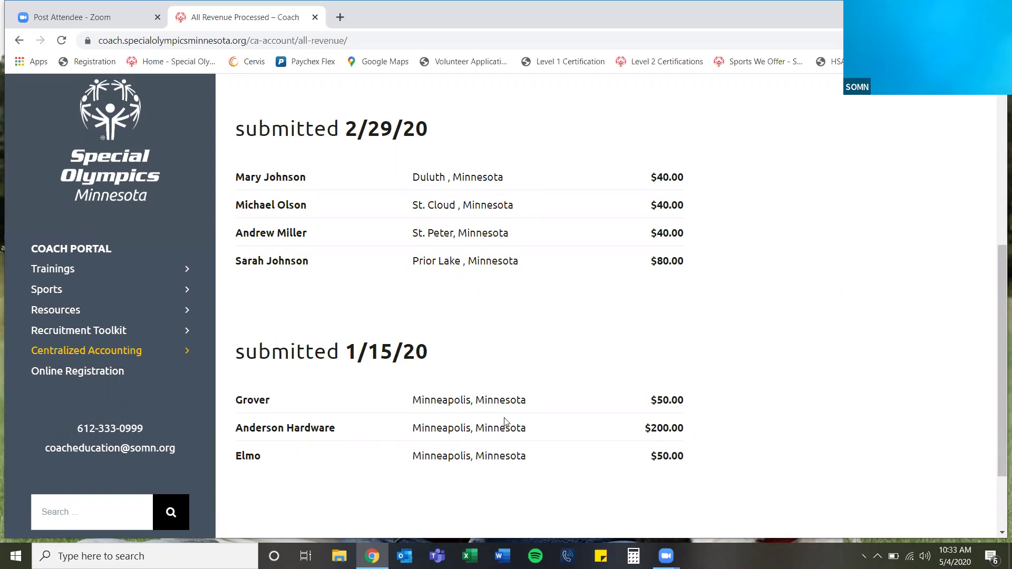
- Open Revenue Reports Submitted and review the checks, sources and amounts listed under each submission date
click(584, 160)
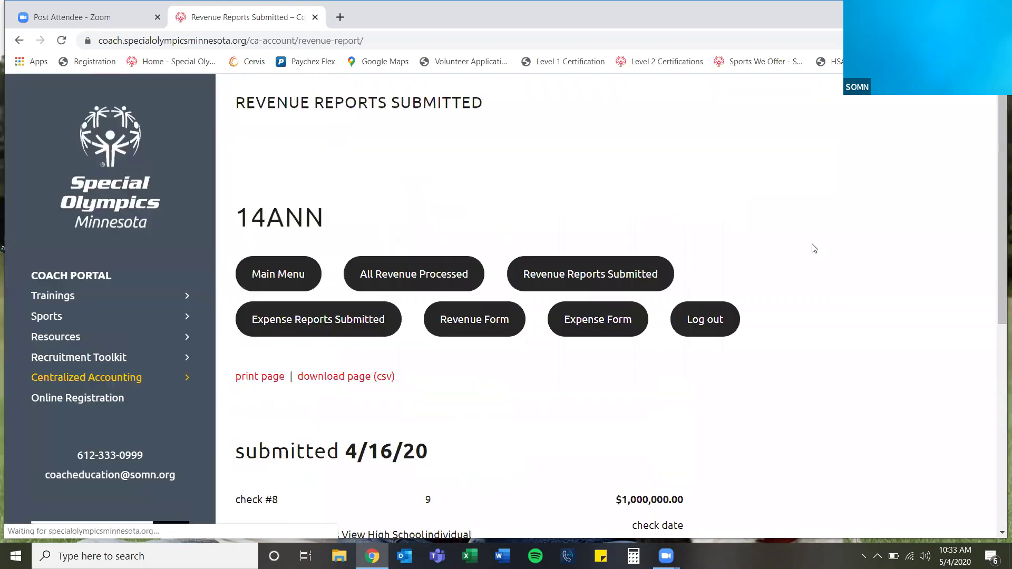
scroll(814, 248, down, 4)
scroll(814, 248, down, 2)
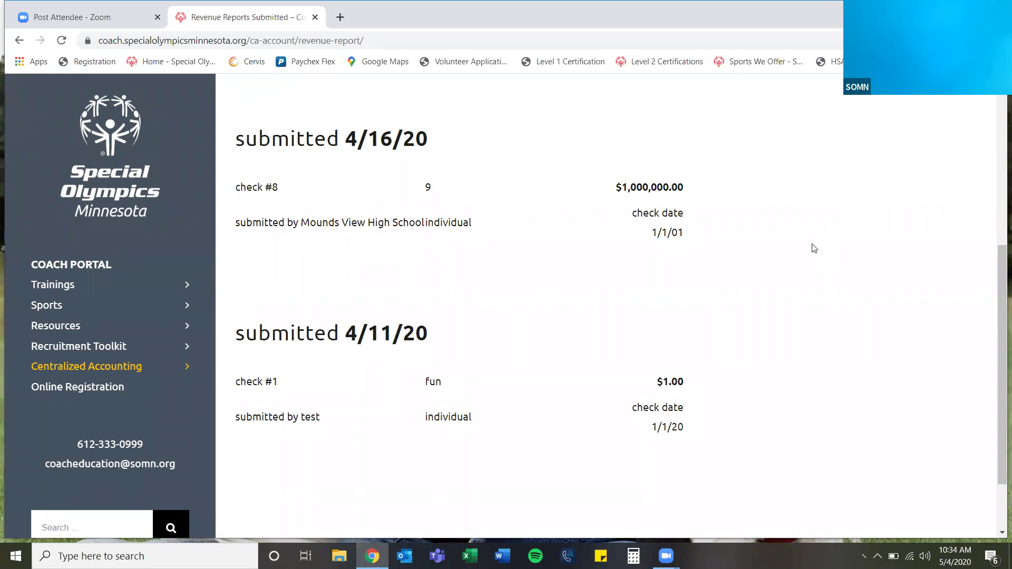
scroll(815, 248, up, 3)
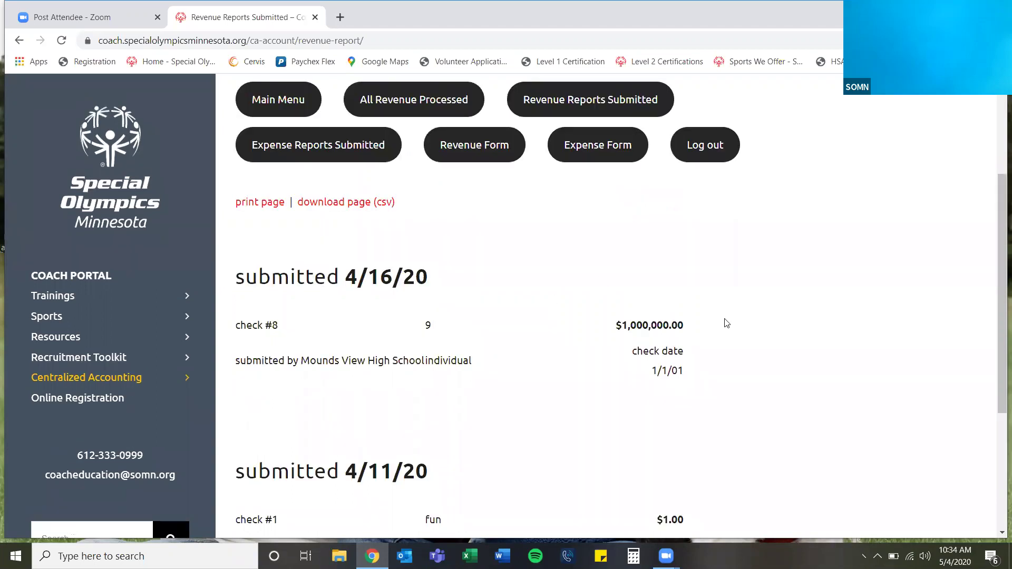
scroll(725, 322, down, 4)
scroll(726, 322, up, 2)
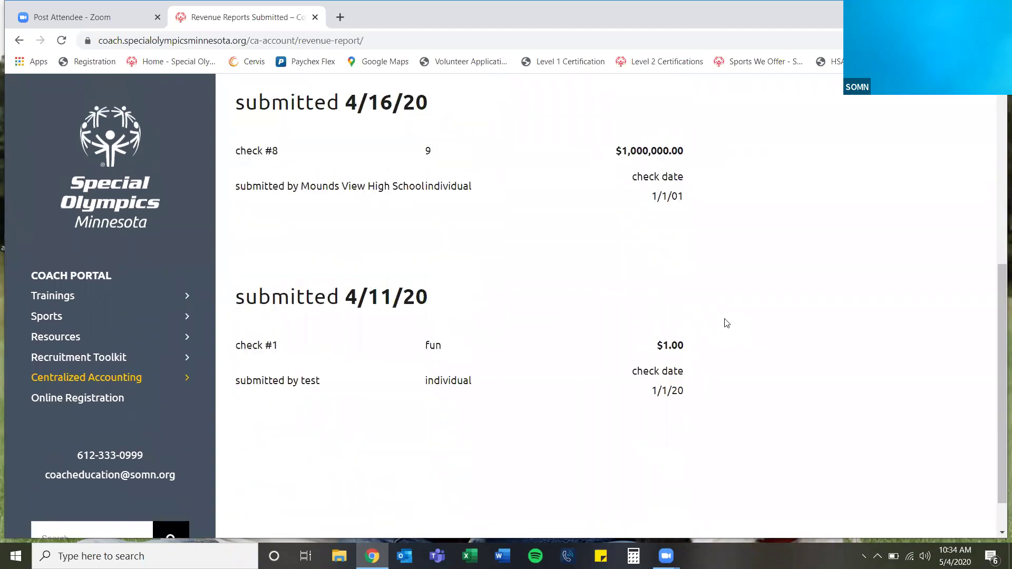
scroll(725, 322, up, 5)
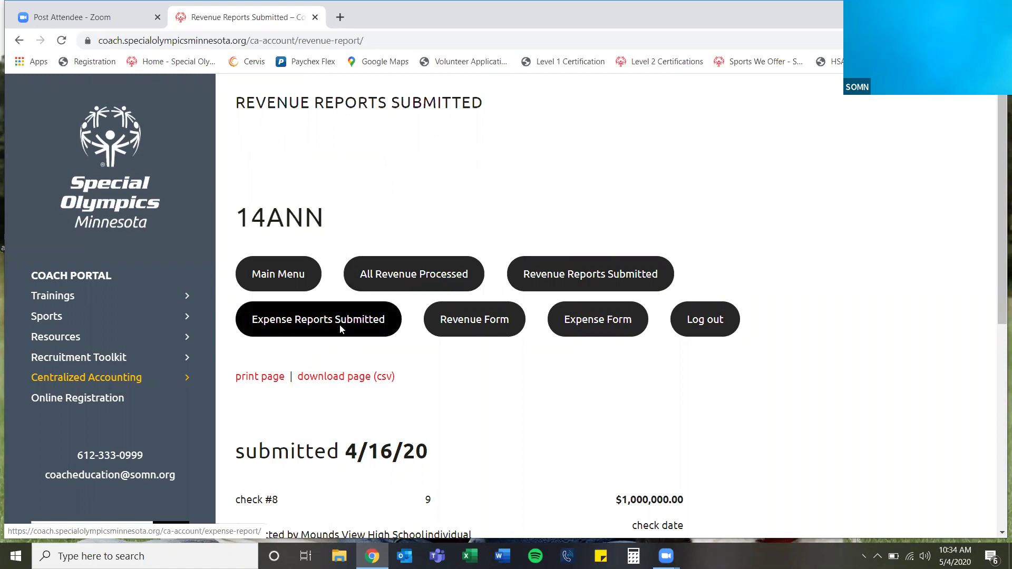
- Open Expense Reports Submitted and review the details of the submitted expense
click(340, 330)
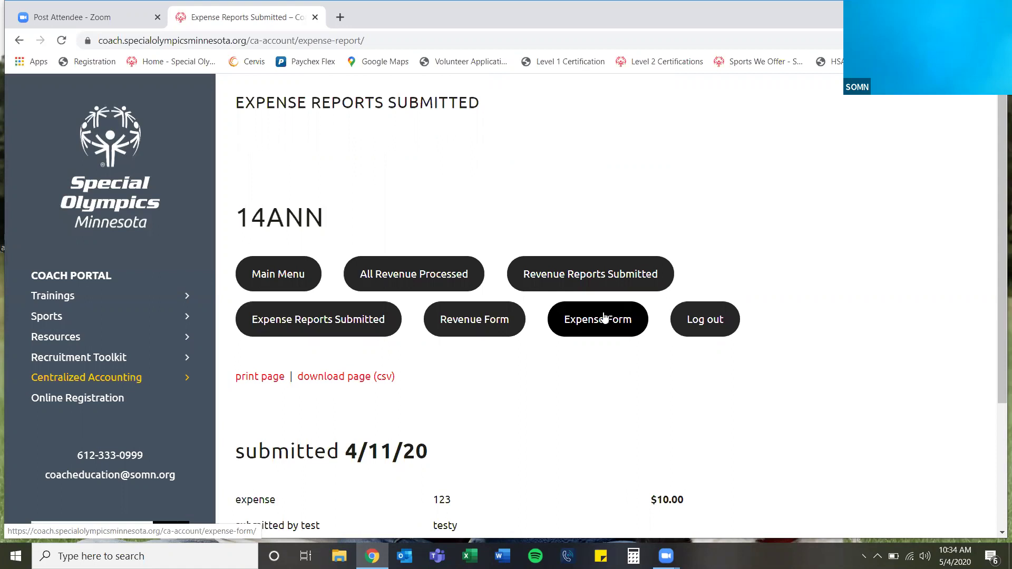
scroll(604, 317, down, 2)
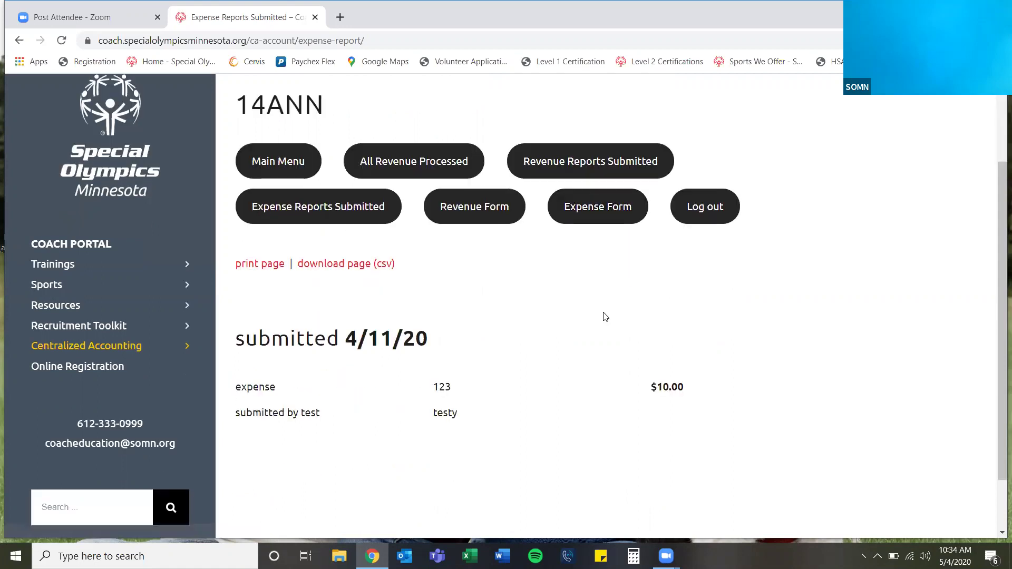
scroll(605, 317, down, 1)
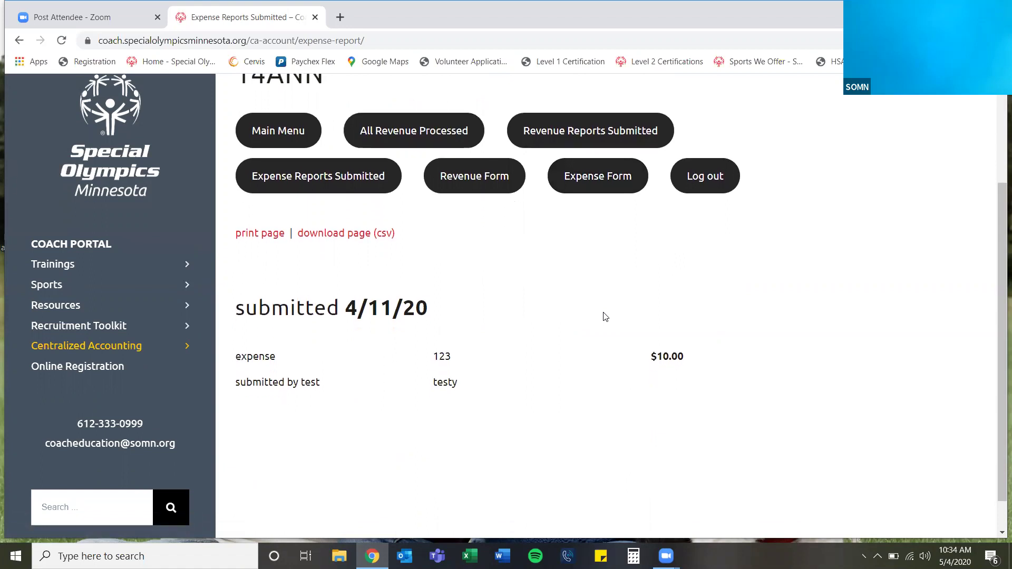
- Open the Revenue Form and examine its submitter fields and the Add checks section
click(510, 173)
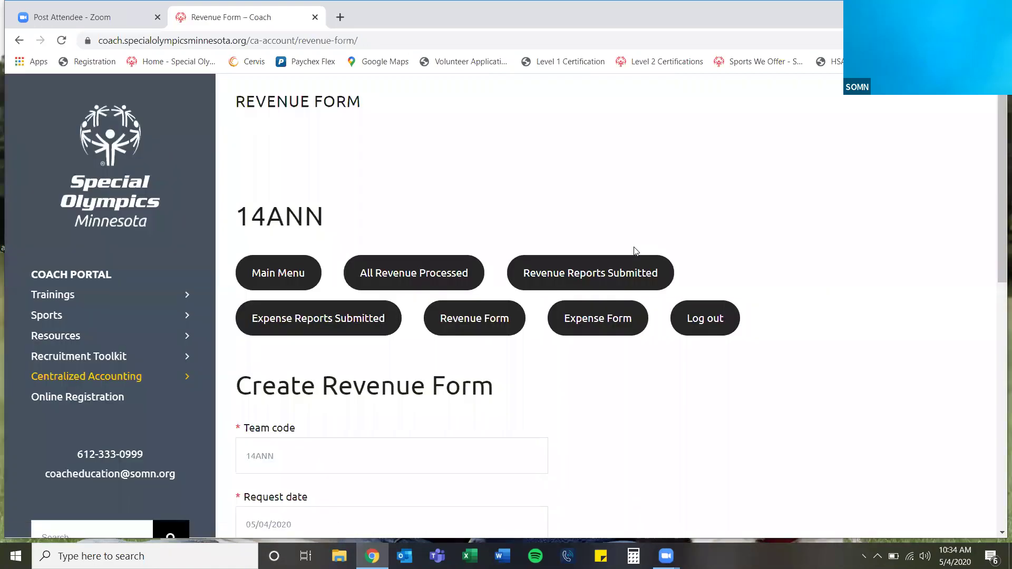
scroll(636, 251, down, 5)
scroll(636, 252, up, 1)
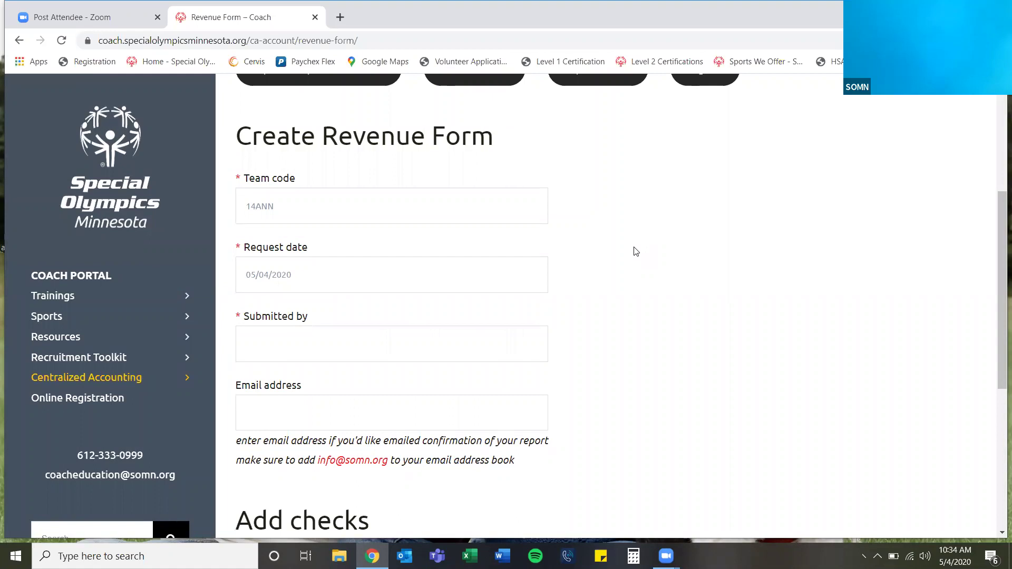
scroll(636, 251, down, 3)
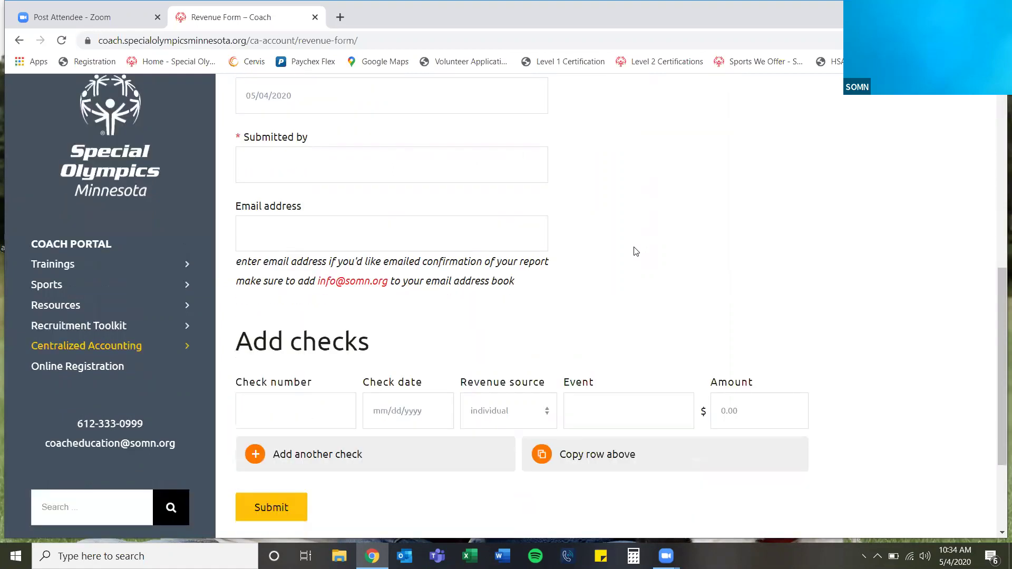
scroll(521, 445, up, 1)
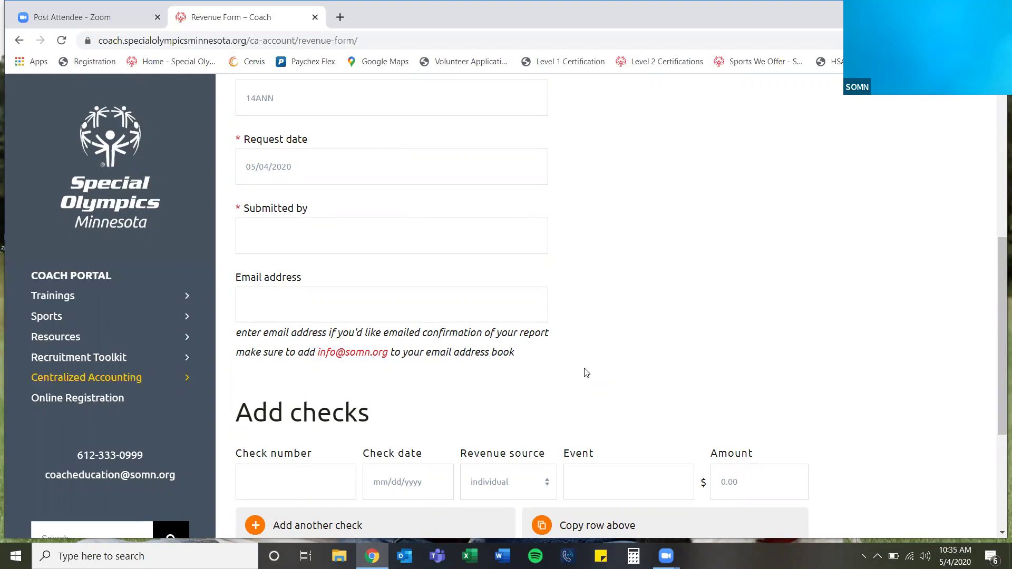
scroll(586, 373, down, 4)
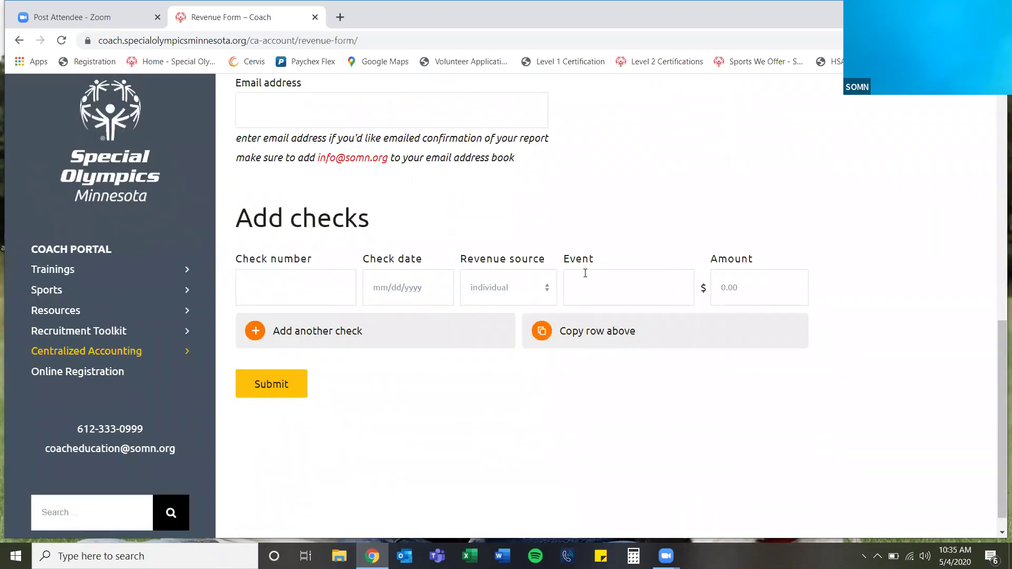
scroll(585, 273, up, 6)
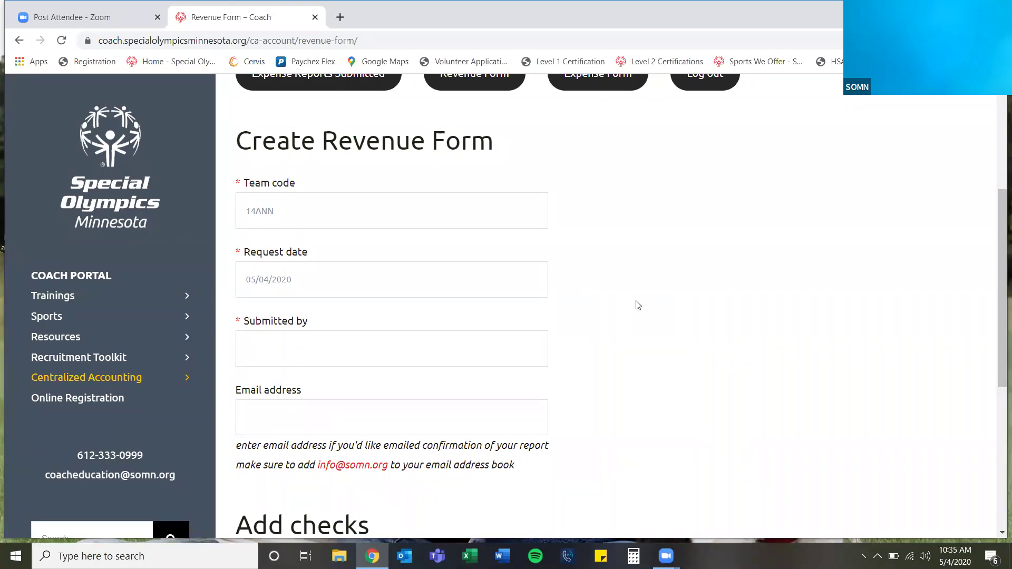
scroll(638, 305, up, 1)
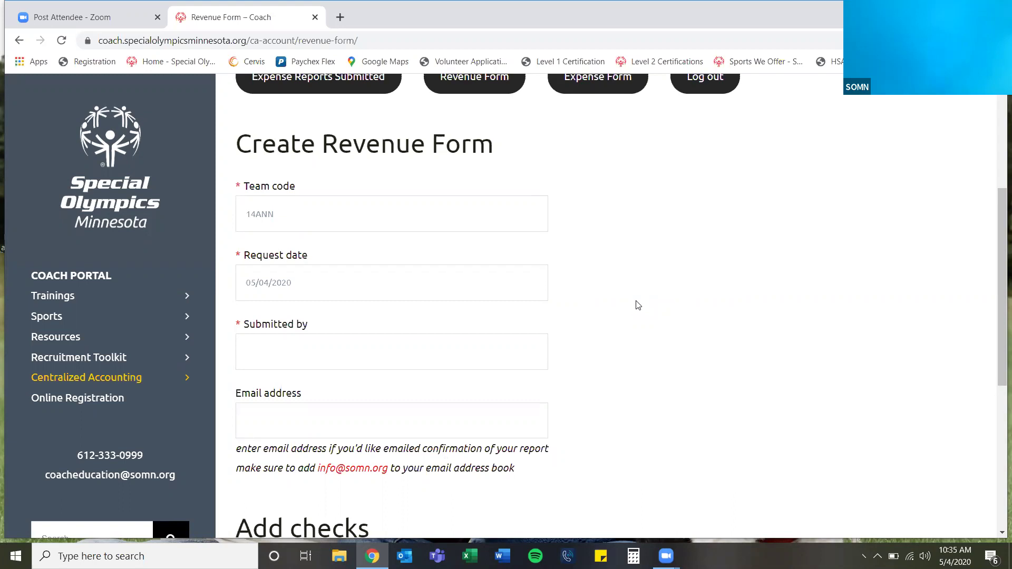
scroll(639, 306, up, 1)
scroll(637, 305, up, 2)
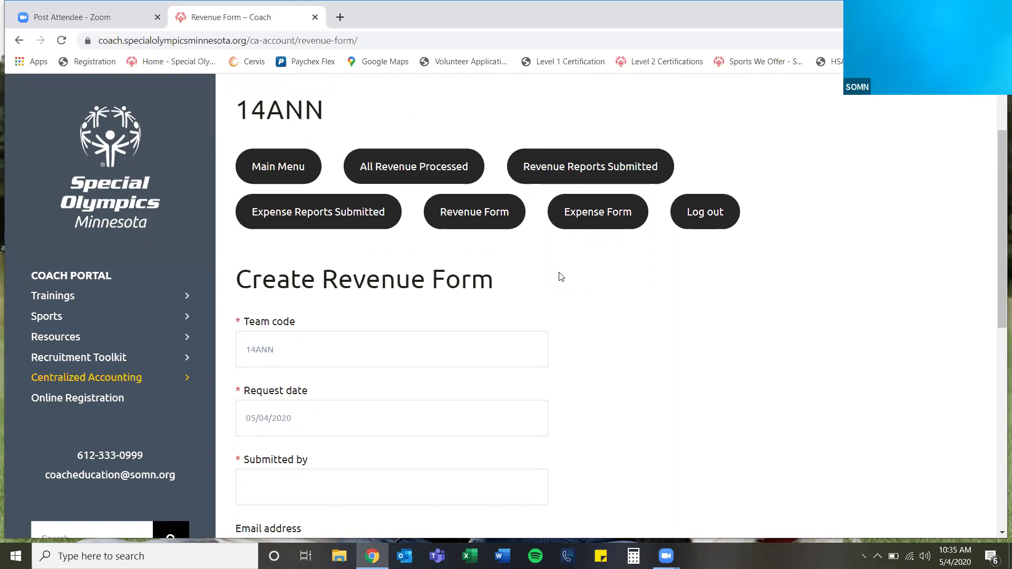
- Open the Expense Form and examine its payee and mailing address fields and the Add expenses section with receipt upload
click(588, 200)
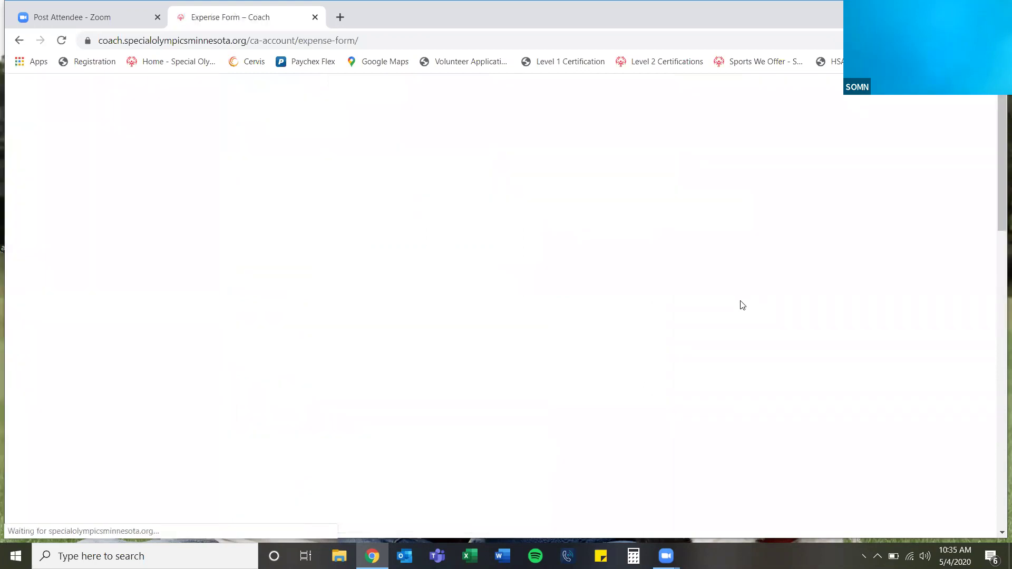
scroll(742, 304, down, 3)
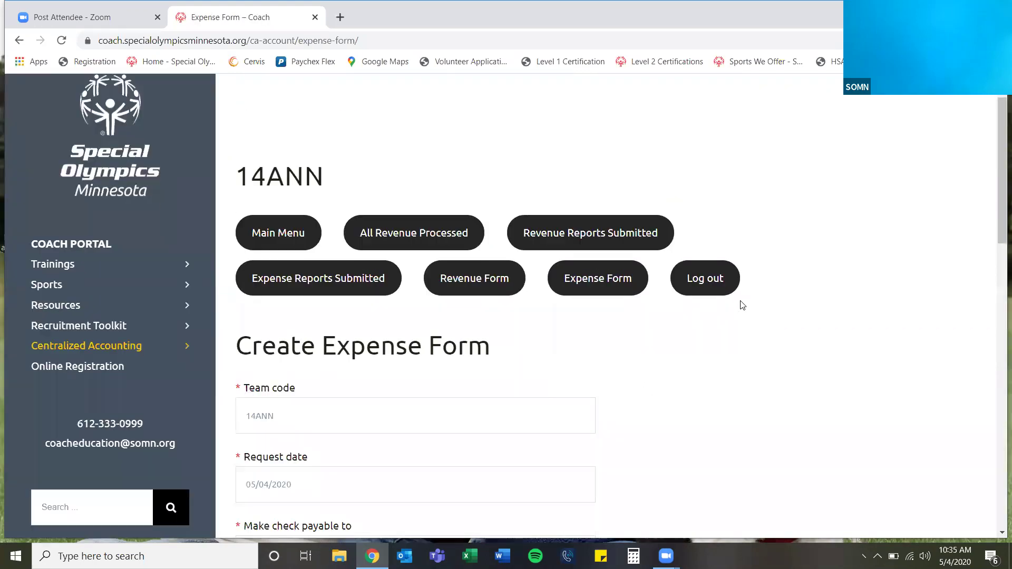
scroll(742, 305, down, 2)
scroll(741, 304, down, 5)
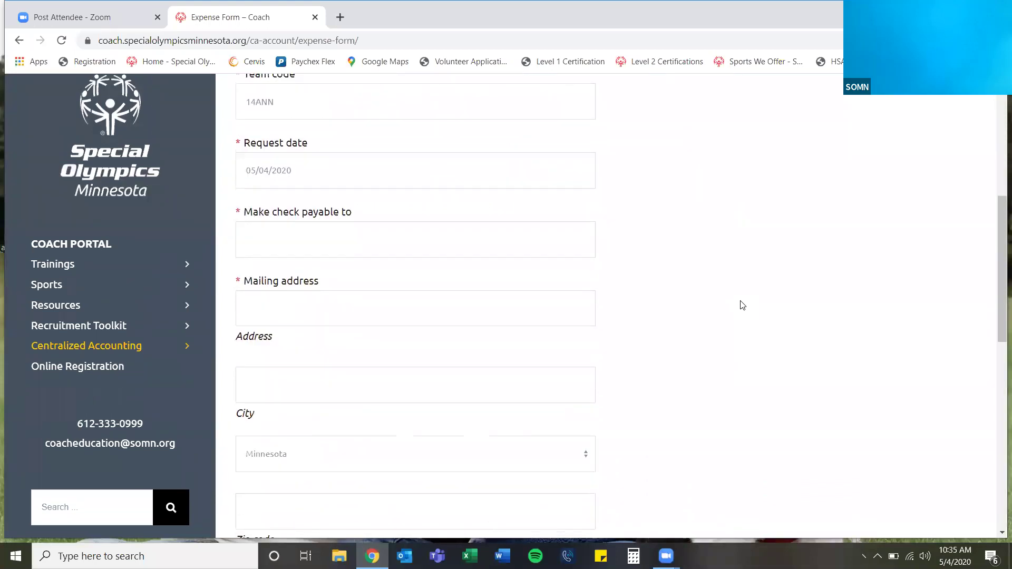
scroll(741, 305, down, 5)
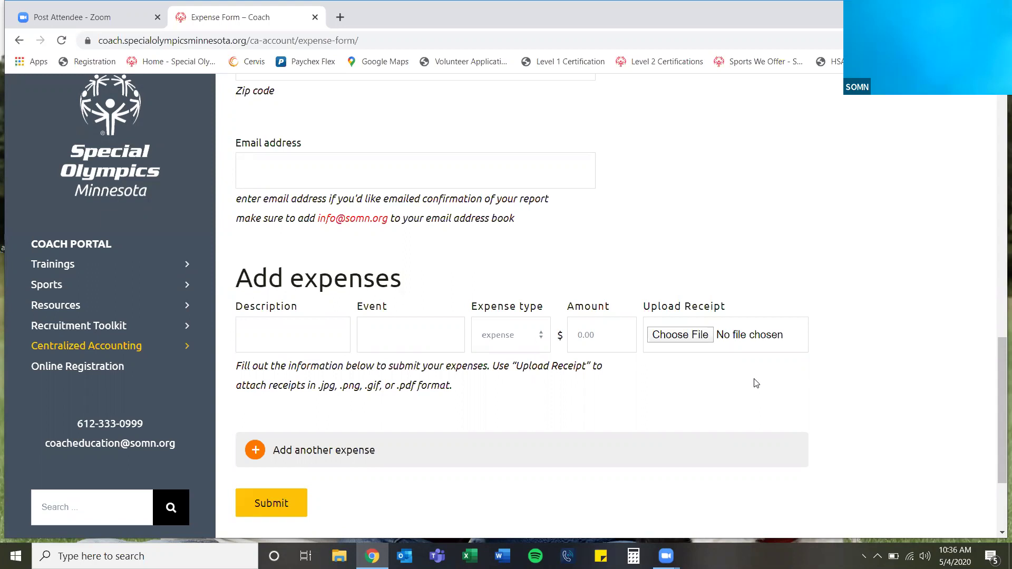
scroll(536, 493, up, 15)
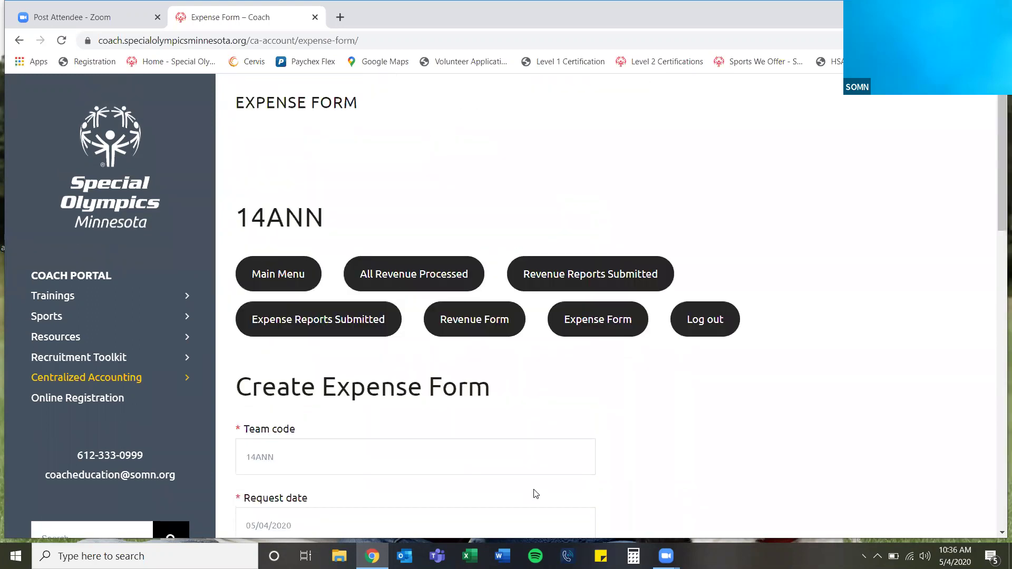
- Go back to the Centralized Accounting main menu and review the balance and its dated deposits and expenses once more
click(335, 268)
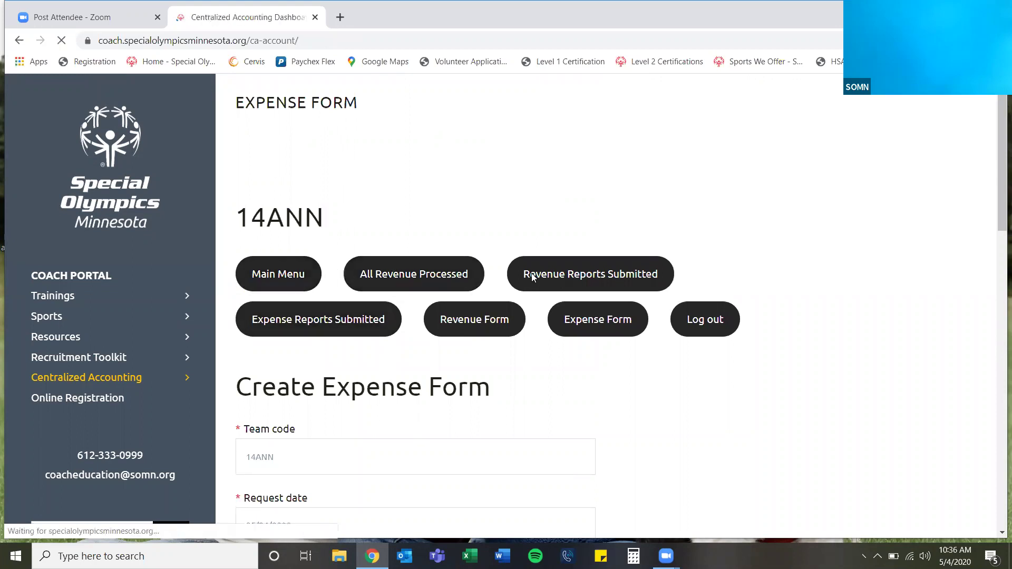
scroll(812, 357, down, 3)
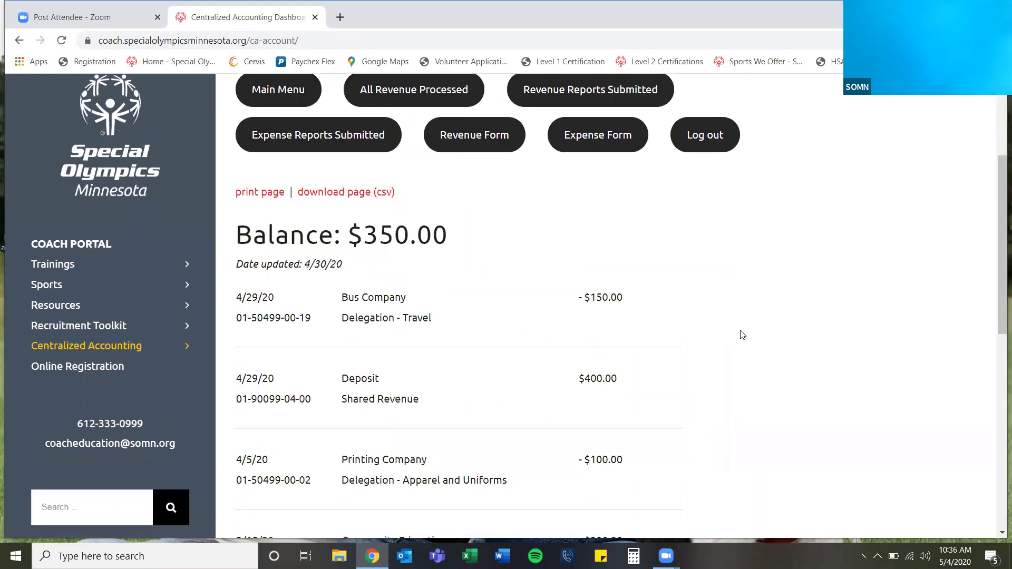
scroll(743, 334, down, 1)
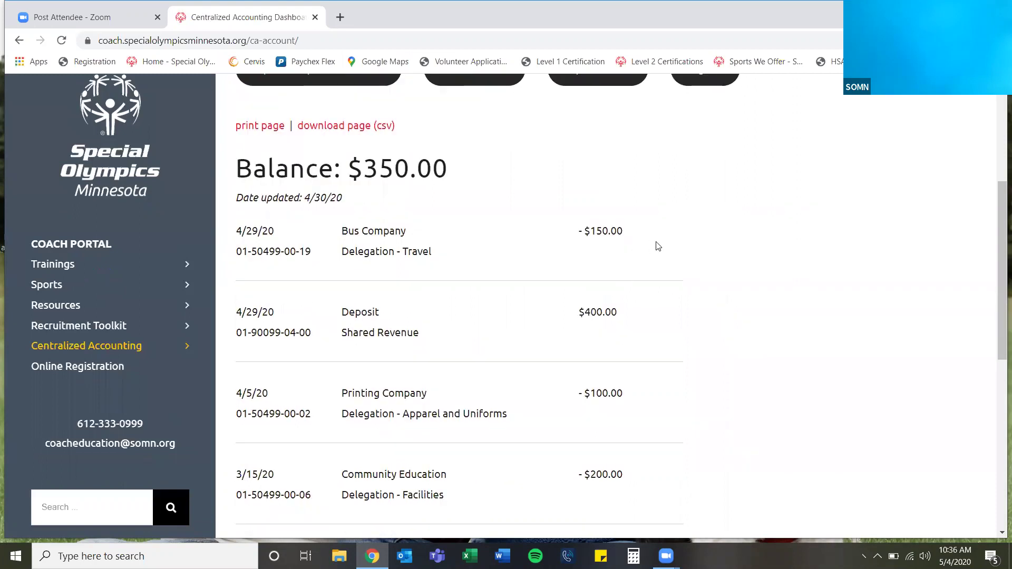
scroll(658, 246, down, 2)
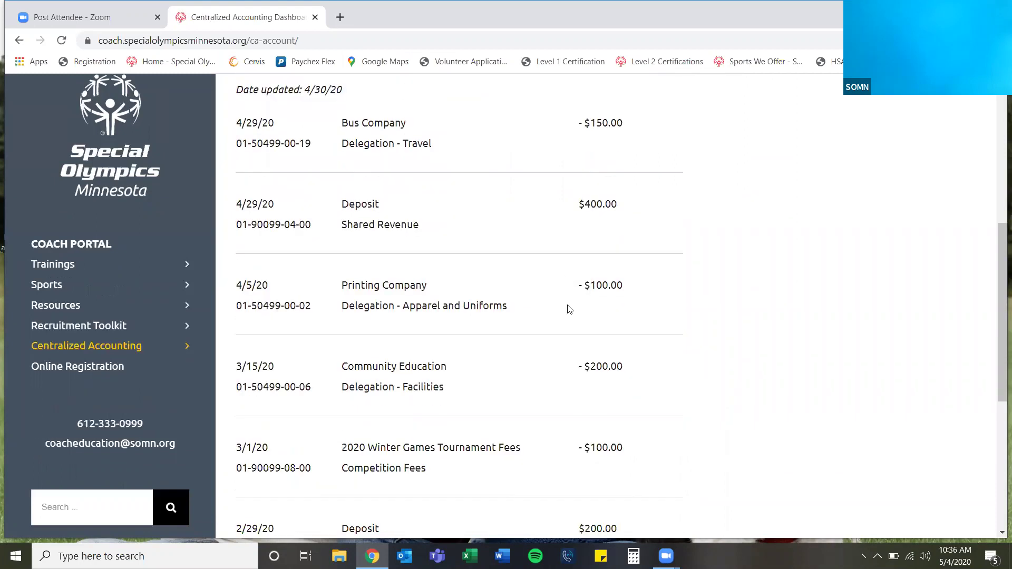
scroll(566, 307, down, 2)
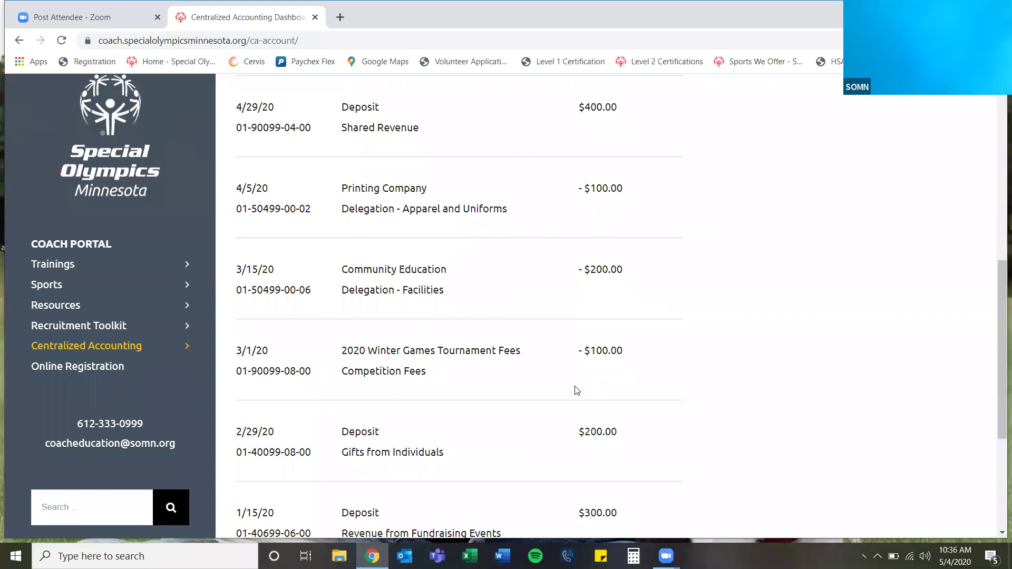
scroll(577, 390, up, 1)
scroll(577, 390, up, 2)
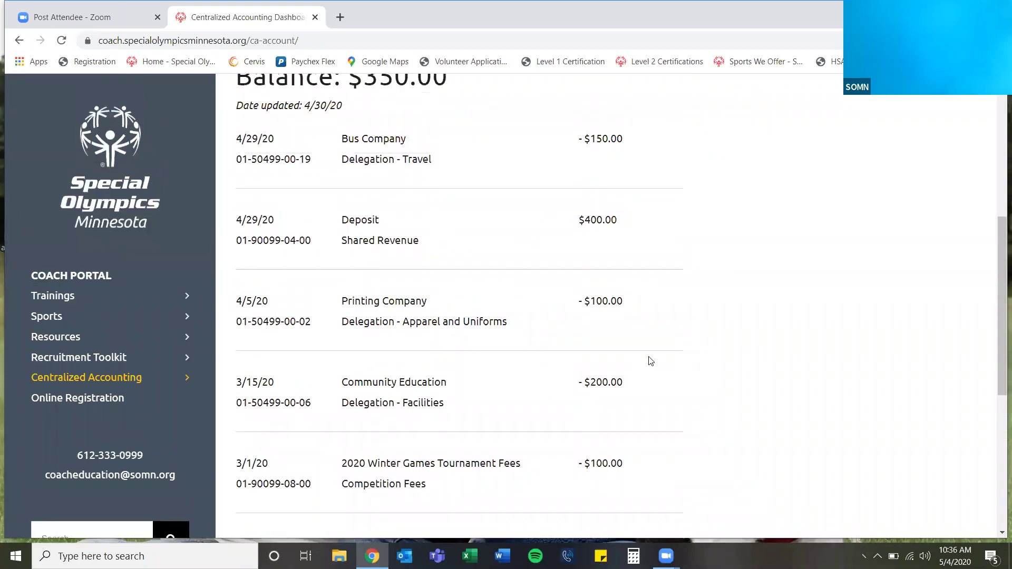
scroll(650, 360, up, 1)
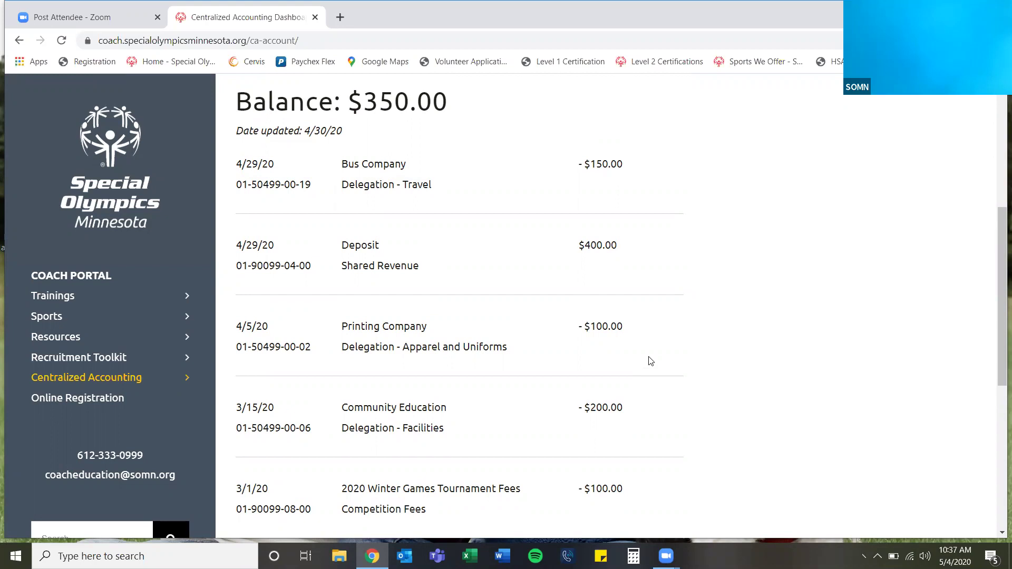
scroll(651, 361, up, 6)
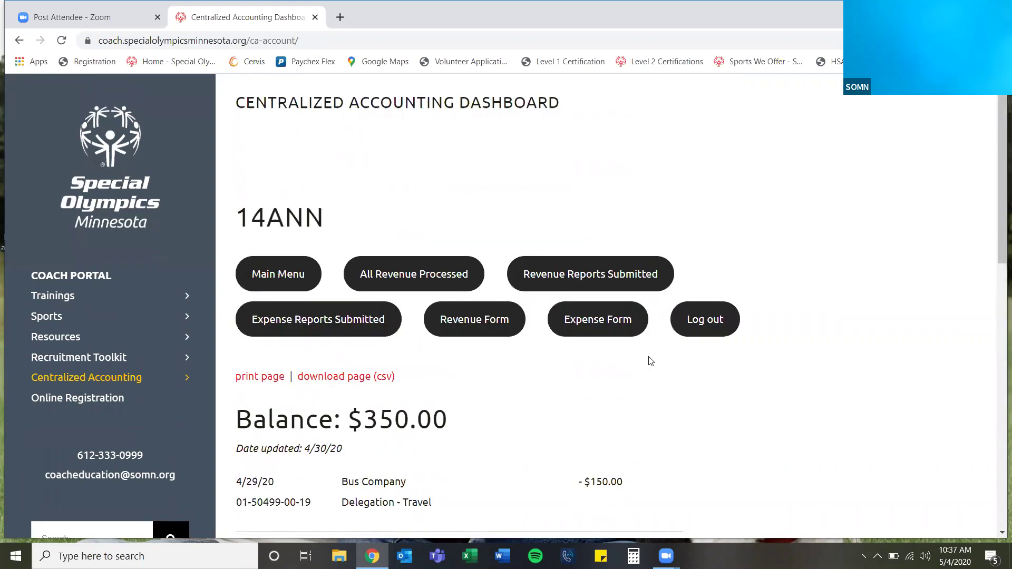